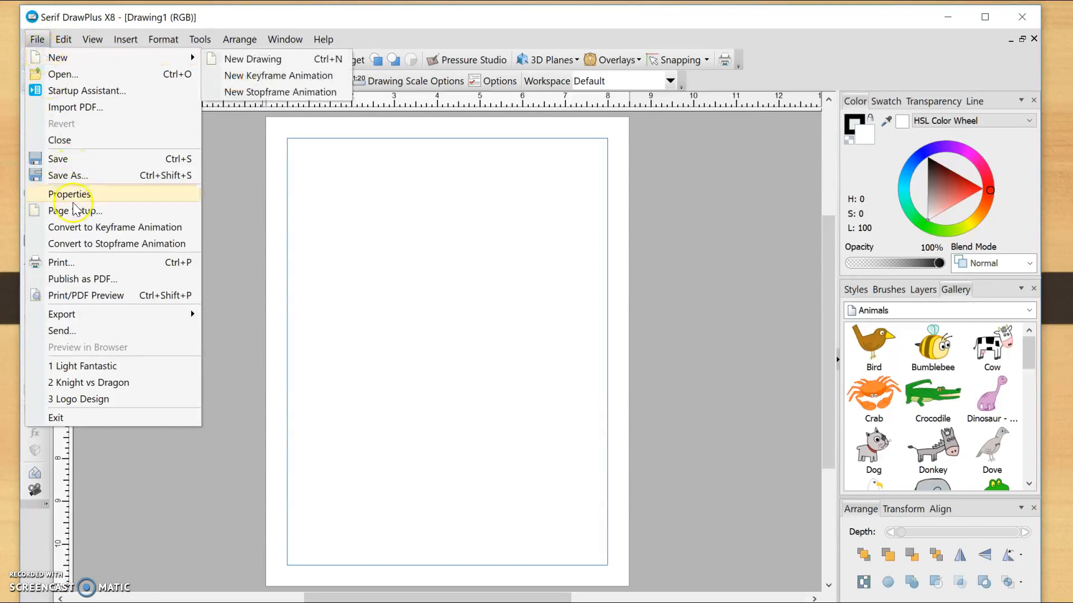
- Set the page background colour to yellow in the page setup, keeping the Letter portrait page
{"action": "left_click", "coordinate": [70, 210]}
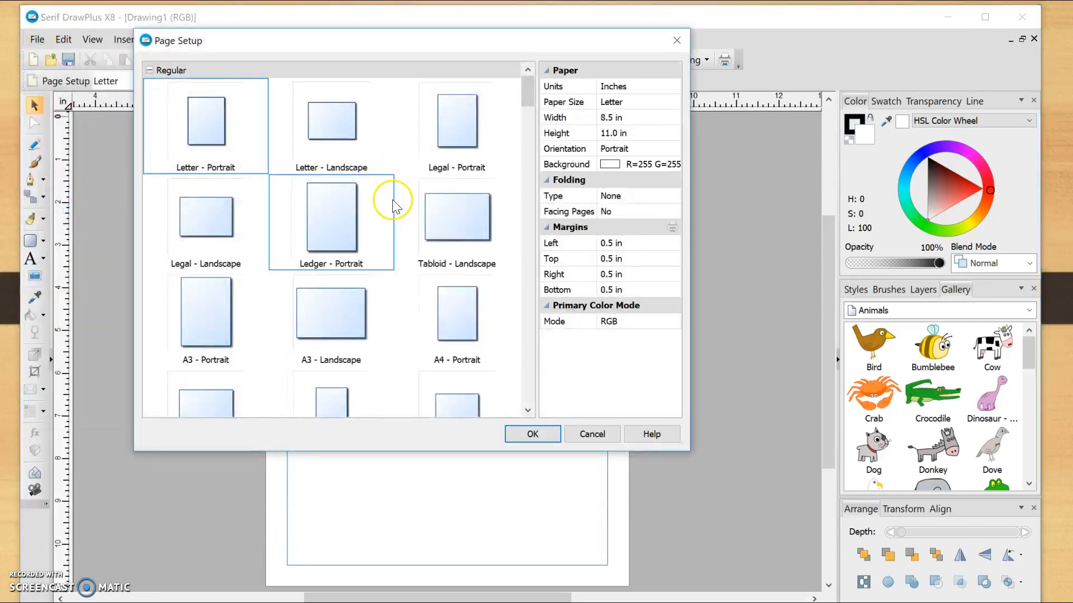
{"action": "left_click", "coordinate": [611, 163]}
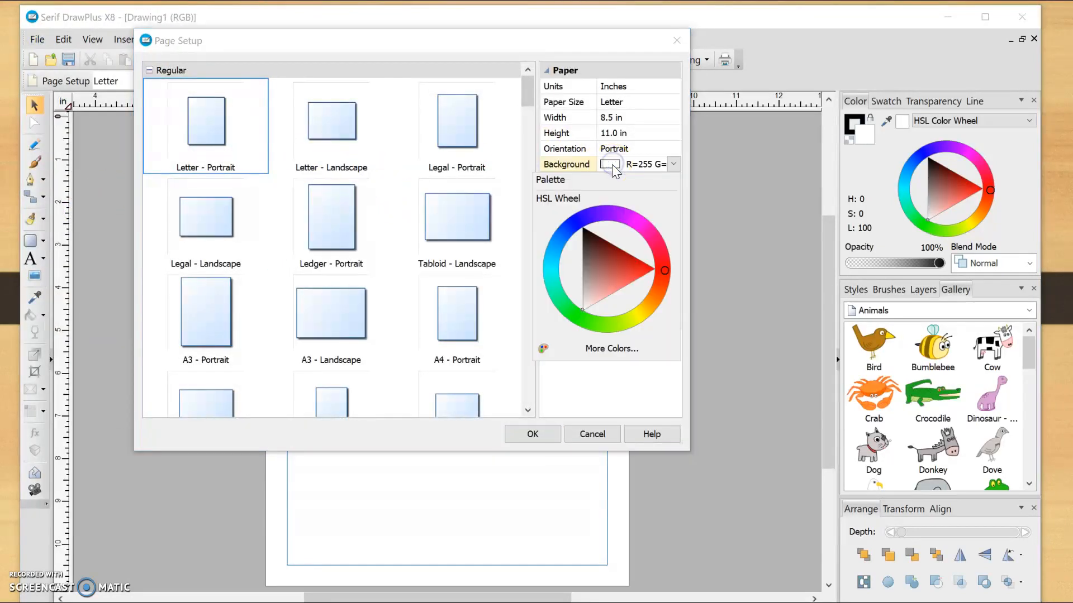
{"action": "left_click", "coordinate": [640, 312]}
{"action": "left_click", "coordinate": [629, 298]}
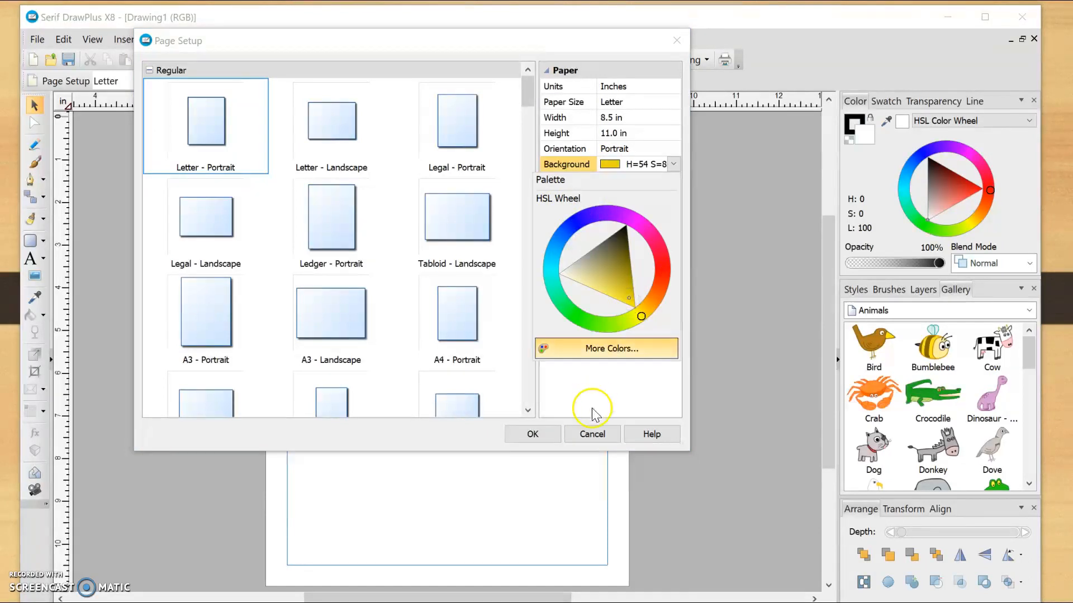
{"action": "left_click", "coordinate": [633, 324]}
{"action": "left_click_drag", "start_coordinate": [641, 314], "coordinate": [639, 314]}
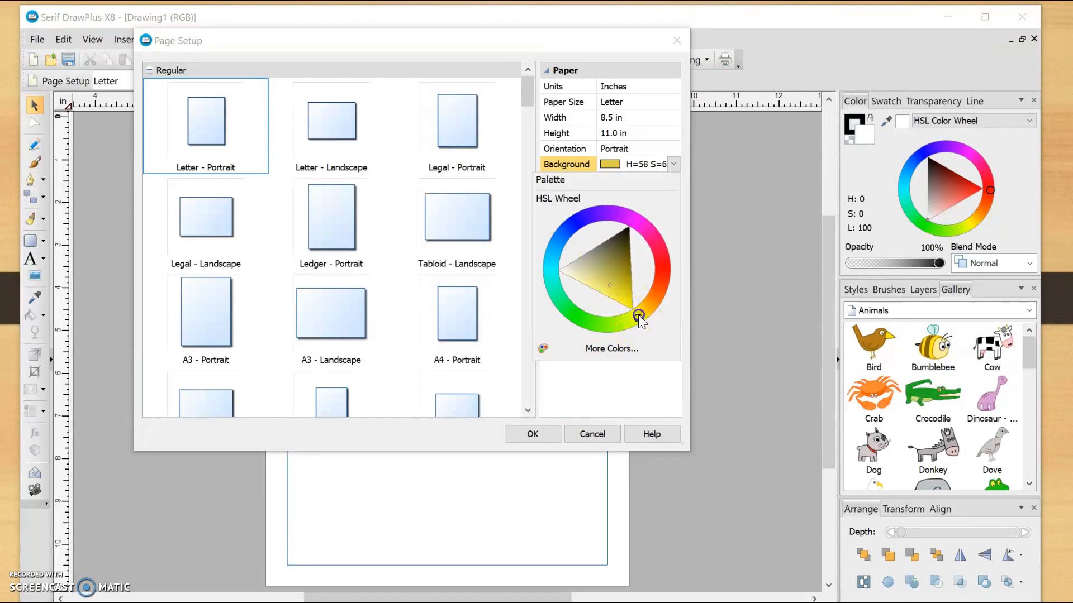
{"action": "left_click", "coordinate": [532, 434]}
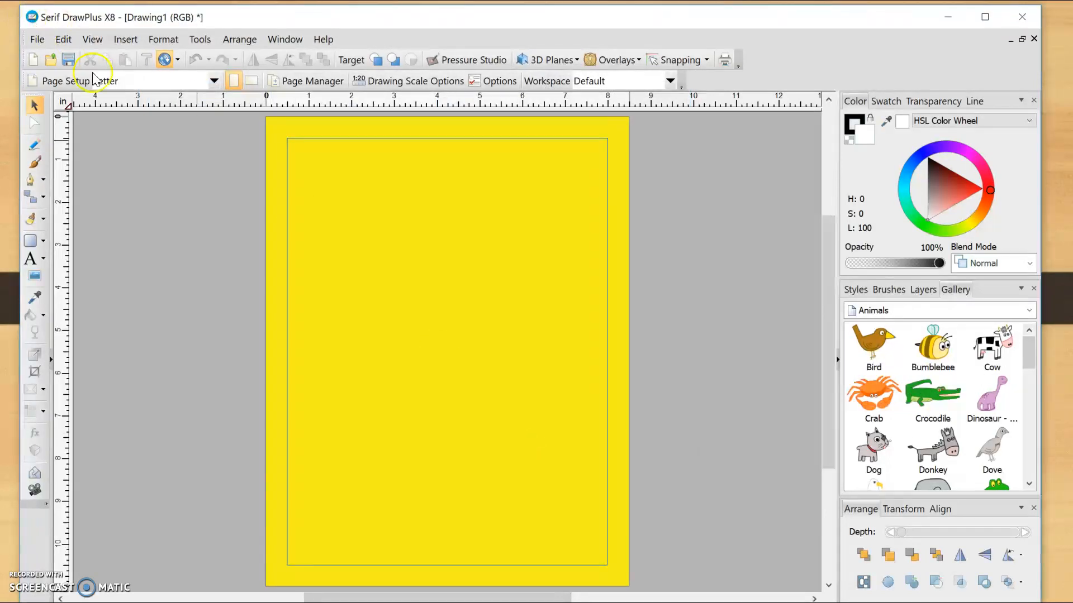
- Turn off the display of guides on the page
{"action": "left_click", "coordinate": [63, 40]}
{"action": "left_click", "coordinate": [63, 39]}
{"action": "left_click", "coordinate": [90, 38]}
{"action": "left_click", "coordinate": [90, 38]}
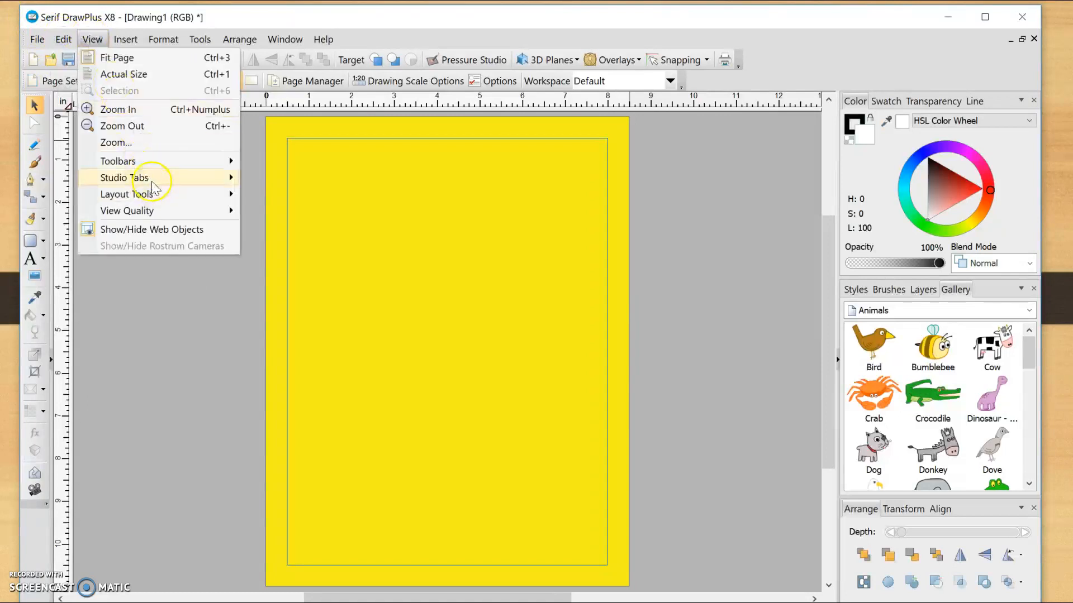
{"action": "mouse_move", "coordinate": [161, 166]}
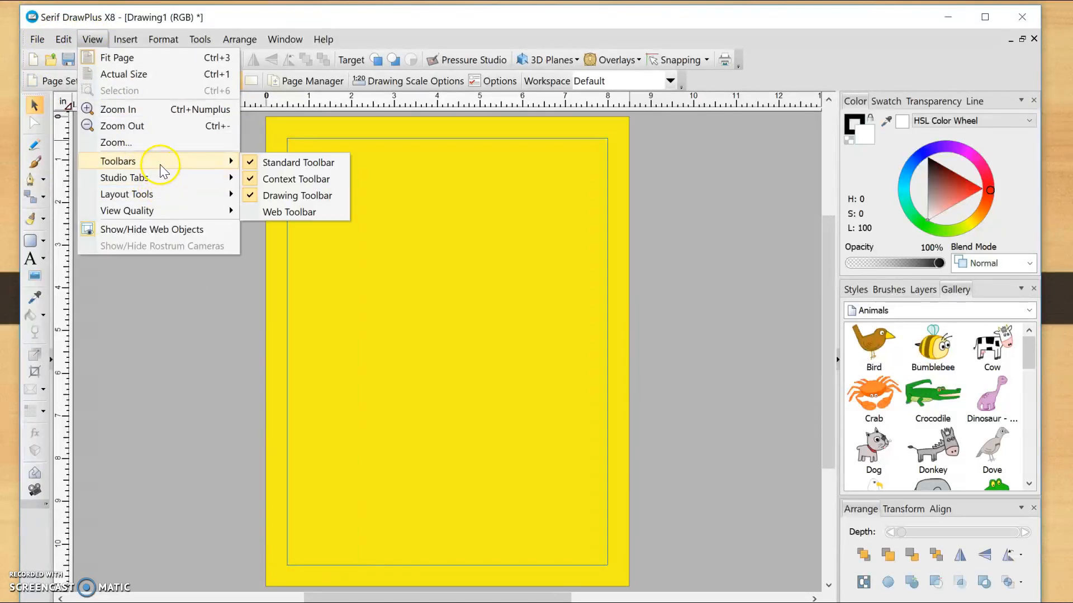
{"action": "mouse_move", "coordinate": [158, 193]}
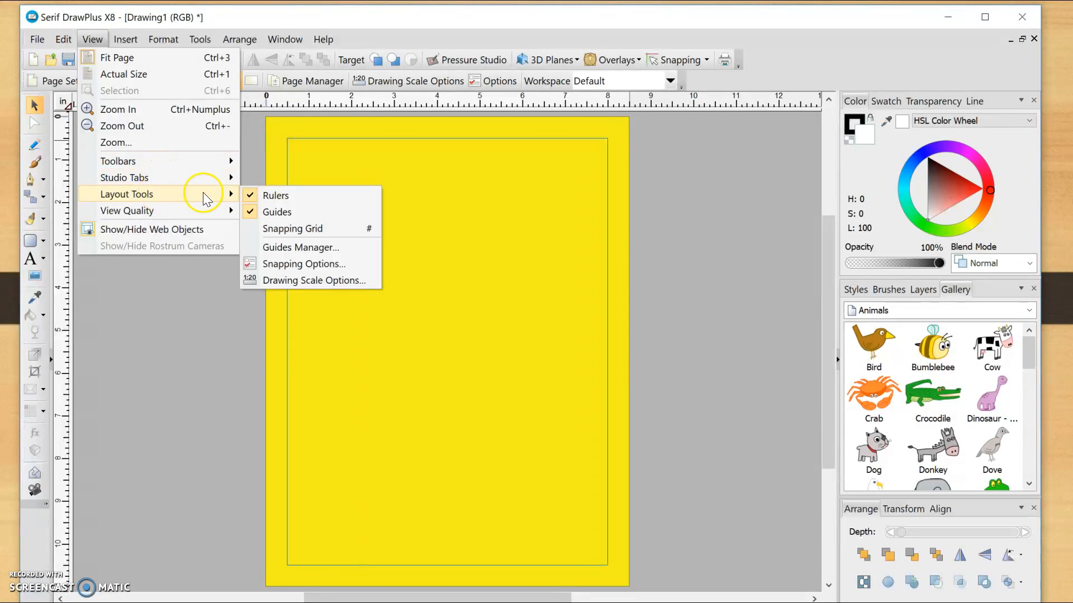
{"action": "left_click", "coordinate": [293, 216]}
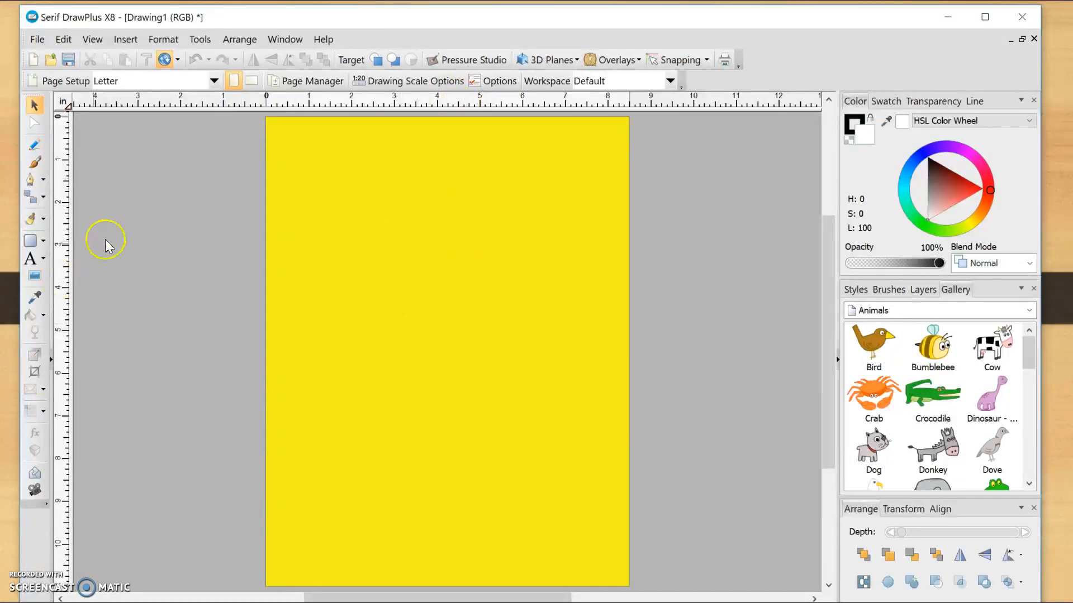
- Draw a crescent moon shape about 4.2 in wide and 2.3 in high mid-page, and fill it blue (H 208, S 100, L 50)
{"action": "left_click", "coordinate": [45, 237]}
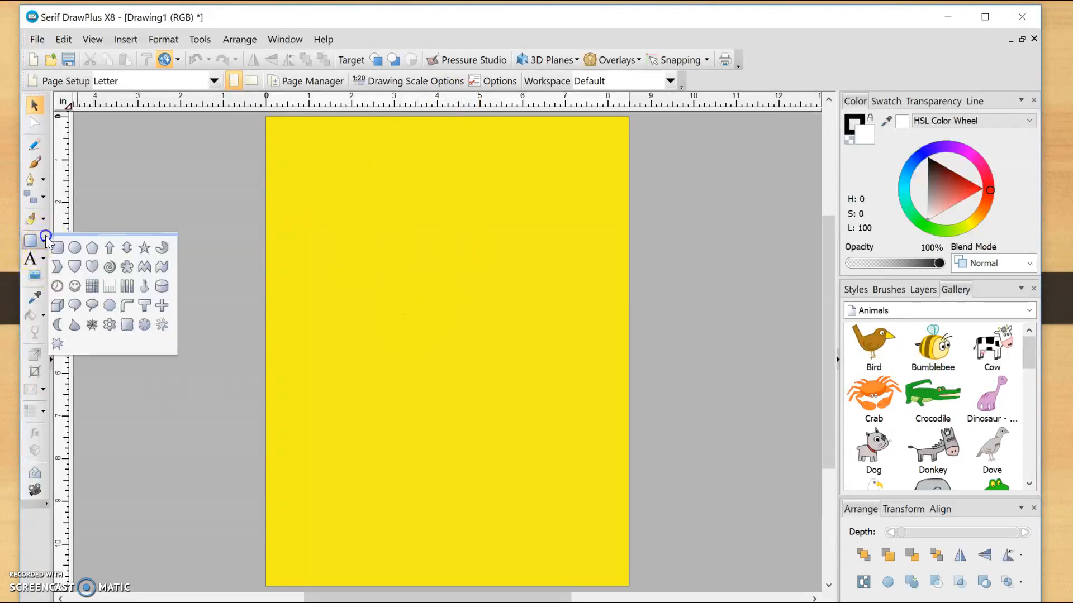
{"action": "left_click", "coordinate": [58, 325]}
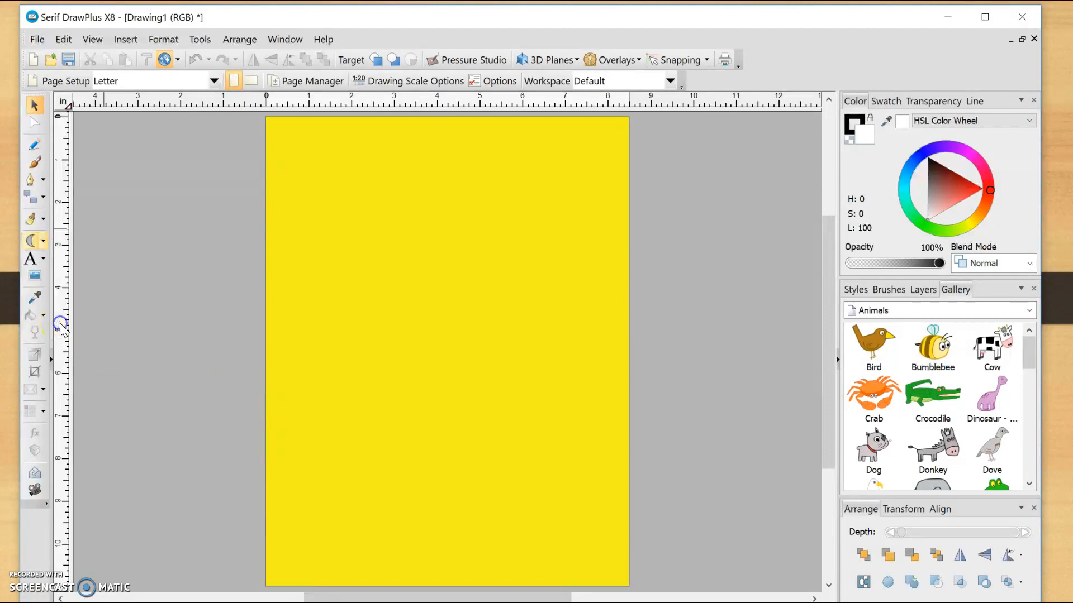
{"action": "left_click_drag", "start_coordinate": [360, 278], "coordinate": [537, 376]}
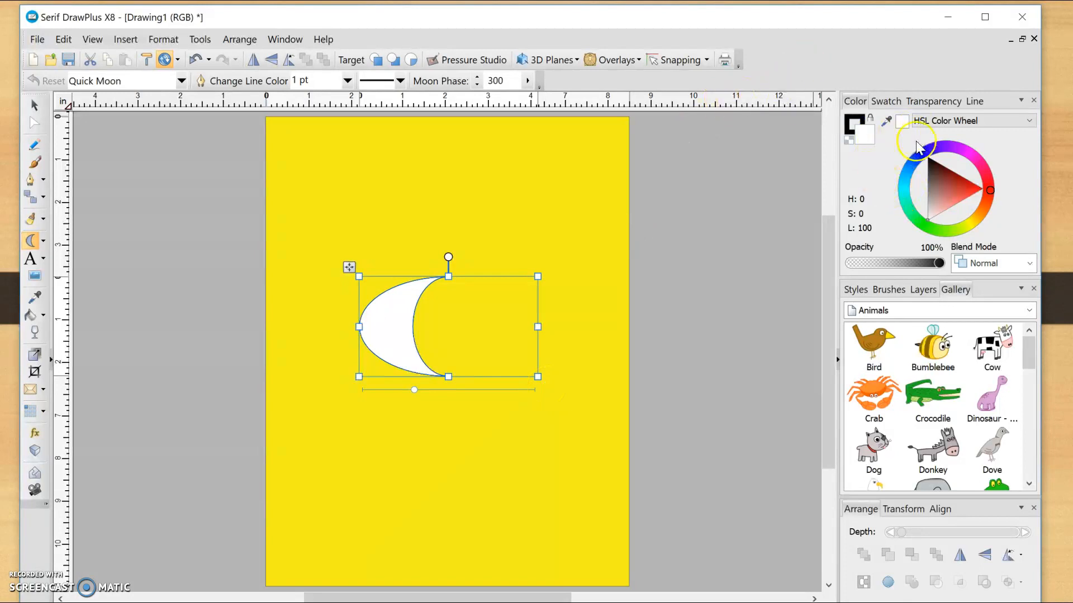
{"action": "left_click", "coordinate": [925, 156]}
{"action": "left_click", "coordinate": [910, 168]}
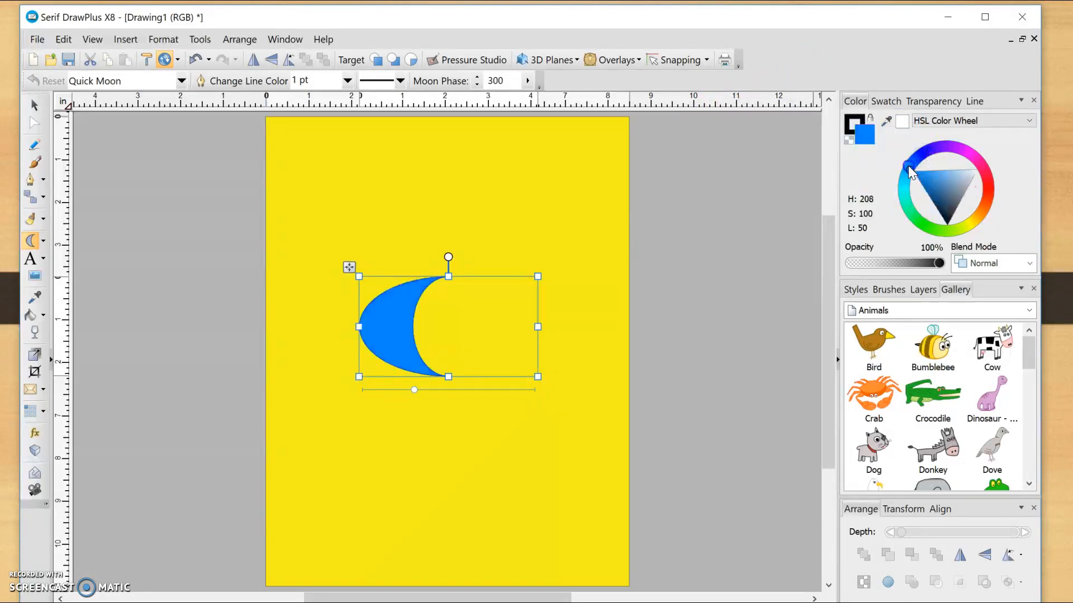
- Rotate the crescent about a quarter turn so it opens upward, and fill it orange (H 25, S 73, L 50)
{"action": "left_click_drag", "start_coordinate": [543, 273], "coordinate": [386, 207]}
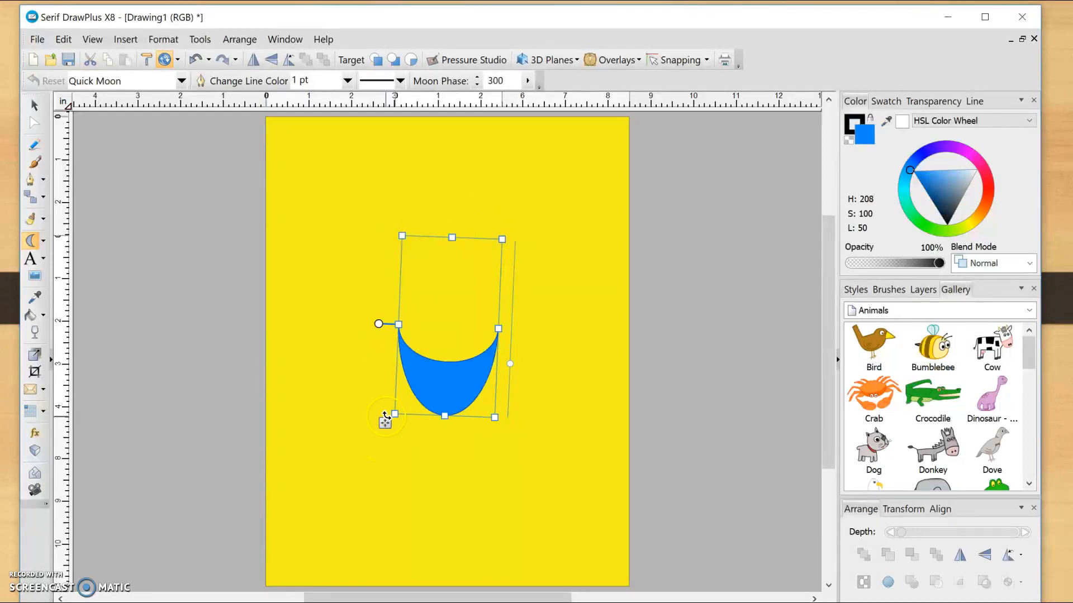
{"action": "mouse_move", "coordinate": [384, 421]}
{"action": "left_mouse_down"}
{"action": "mouse_move", "coordinate": [370, 410]}
{"action": "mouse_move", "coordinate": [366, 371]}
{"action": "mouse_move", "coordinate": [380, 411]}
{"action": "left_mouse_up"}
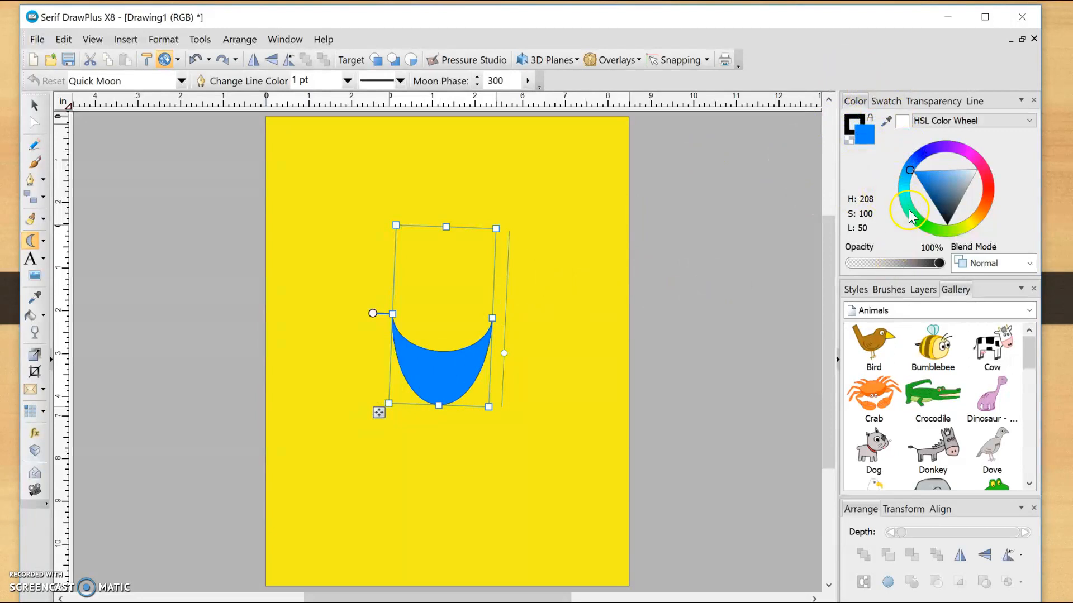
{"action": "left_click", "coordinate": [939, 194]}
{"action": "left_click", "coordinate": [956, 185]}
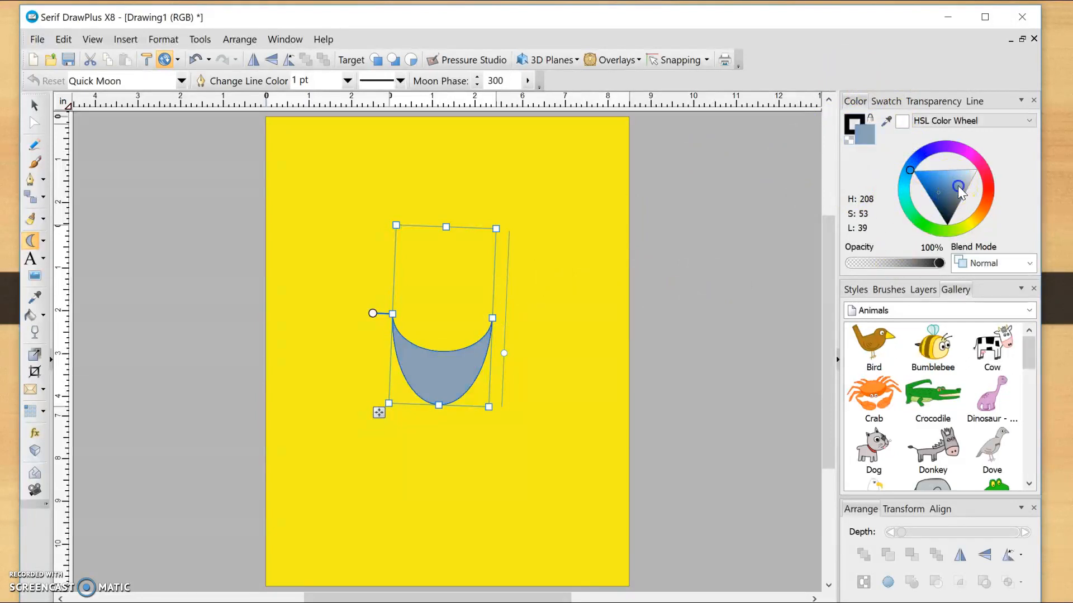
{"action": "left_click", "coordinate": [927, 178]}
{"action": "left_click", "coordinate": [986, 209]}
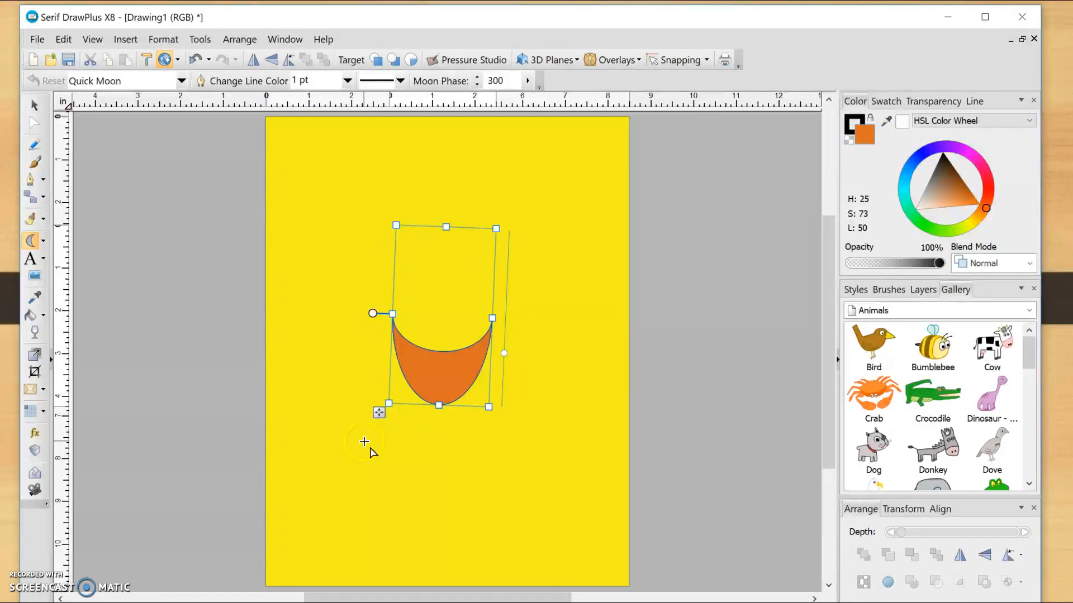
- Rotate the orange crescent slightly to level it, and raise its Moon Phase to 394
{"action": "left_click_drag", "start_coordinate": [491, 417], "coordinate": [495, 418]}
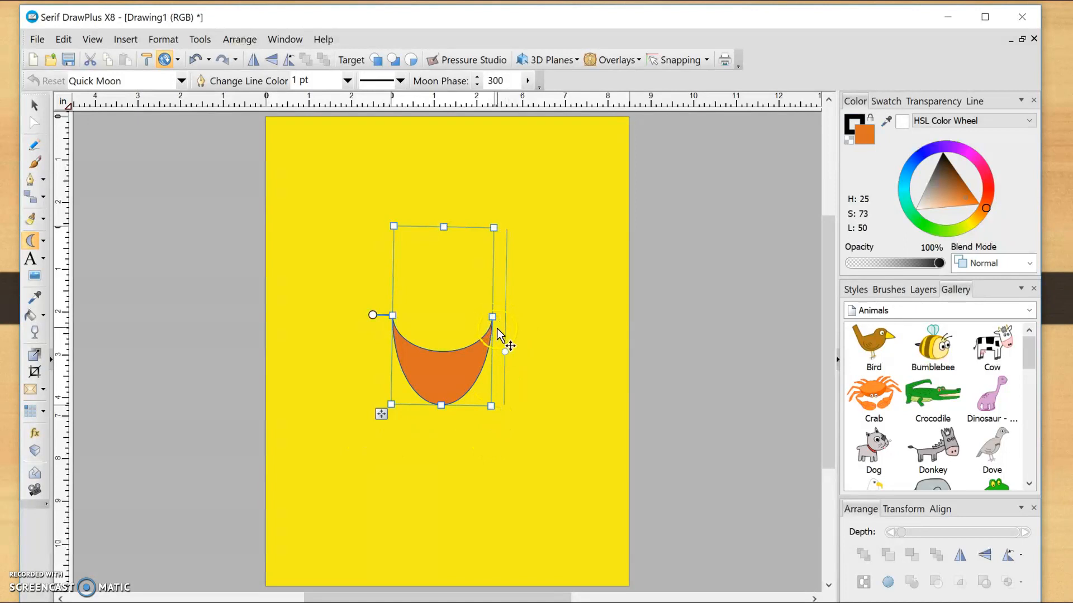
{"action": "mouse_move", "coordinate": [505, 353]}
{"action": "left_mouse_down"}
{"action": "mouse_move", "coordinate": [507, 288]}
{"action": "mouse_move", "coordinate": [504, 357]}
{"action": "mouse_move", "coordinate": [507, 333]}
{"action": "mouse_move", "coordinate": [510, 342]}
{"action": "left_mouse_up"}
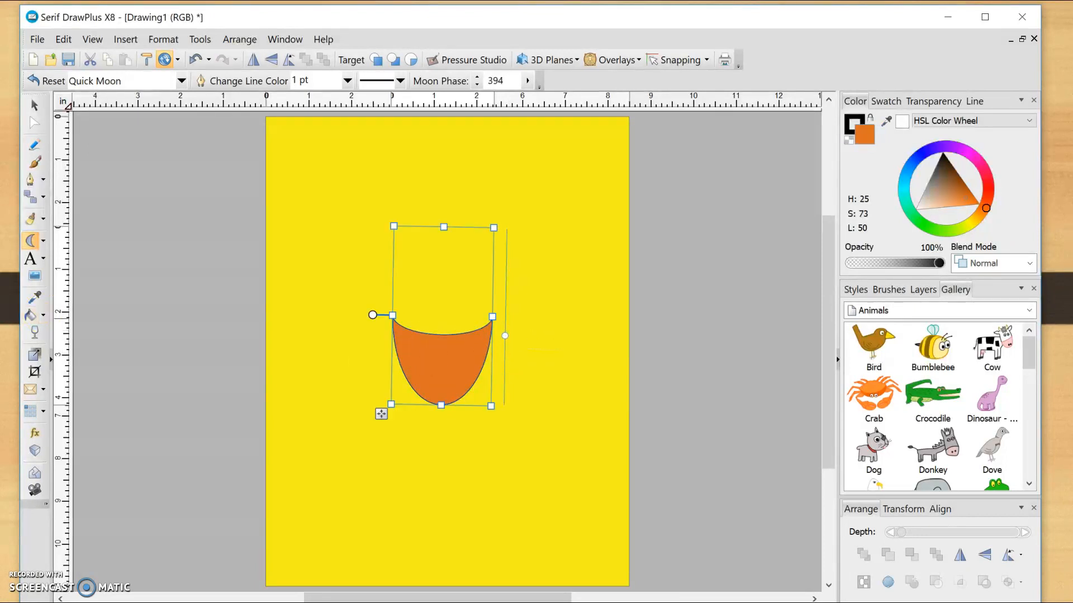
- Draw a straight 5 pt Pencil line about 2.3 in long, with smoothness 100%, between the tips of the orange crescent
{"action": "left_click", "coordinate": [36, 145]}
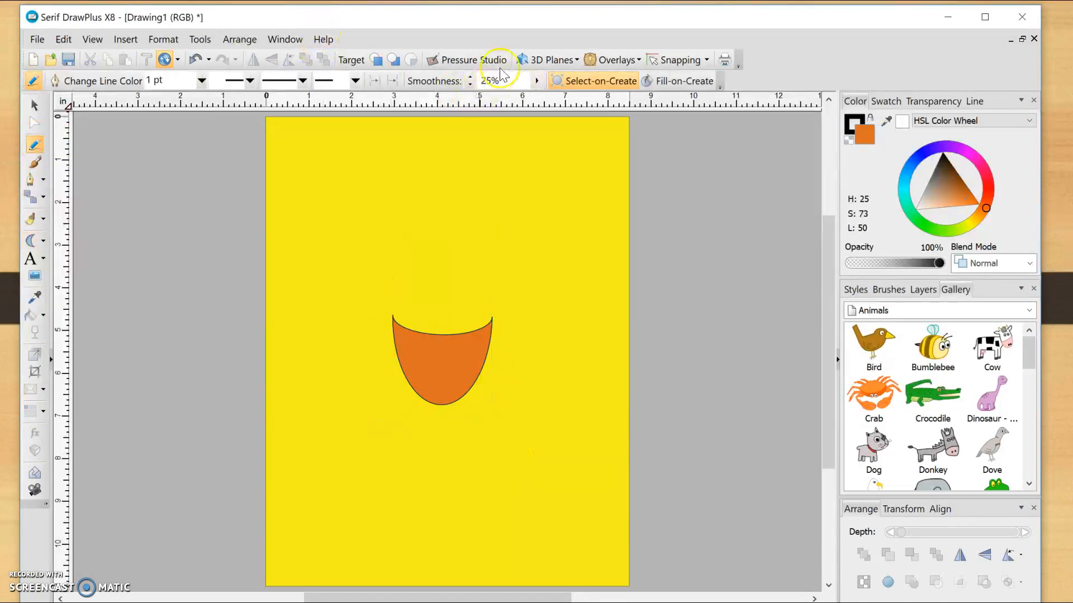
{"action": "left_click", "coordinate": [535, 82]}
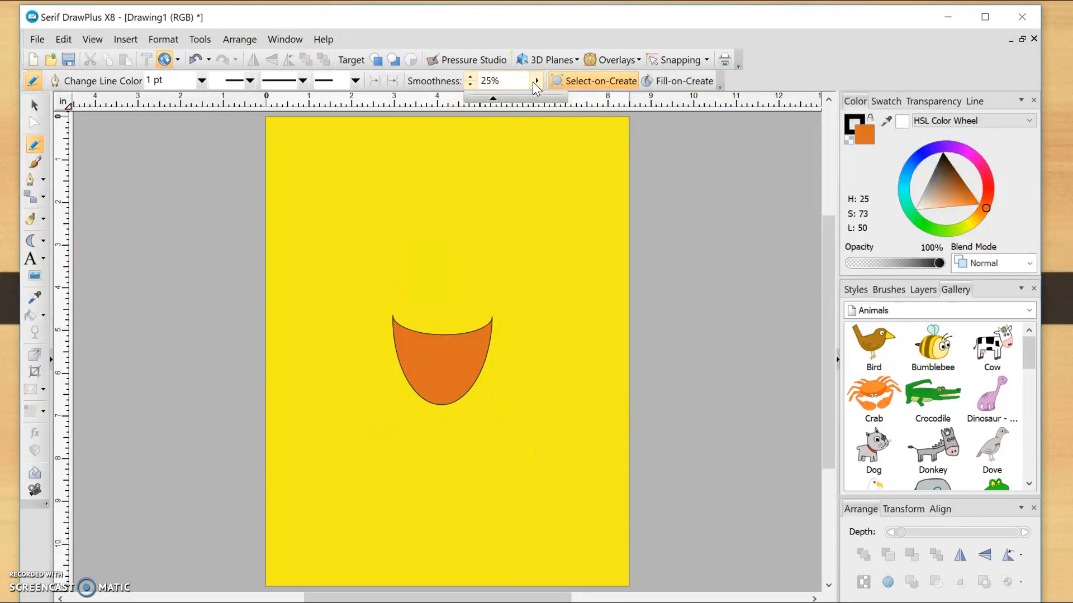
{"action": "left_click_drag", "start_coordinate": [494, 102], "coordinate": [584, 103]}
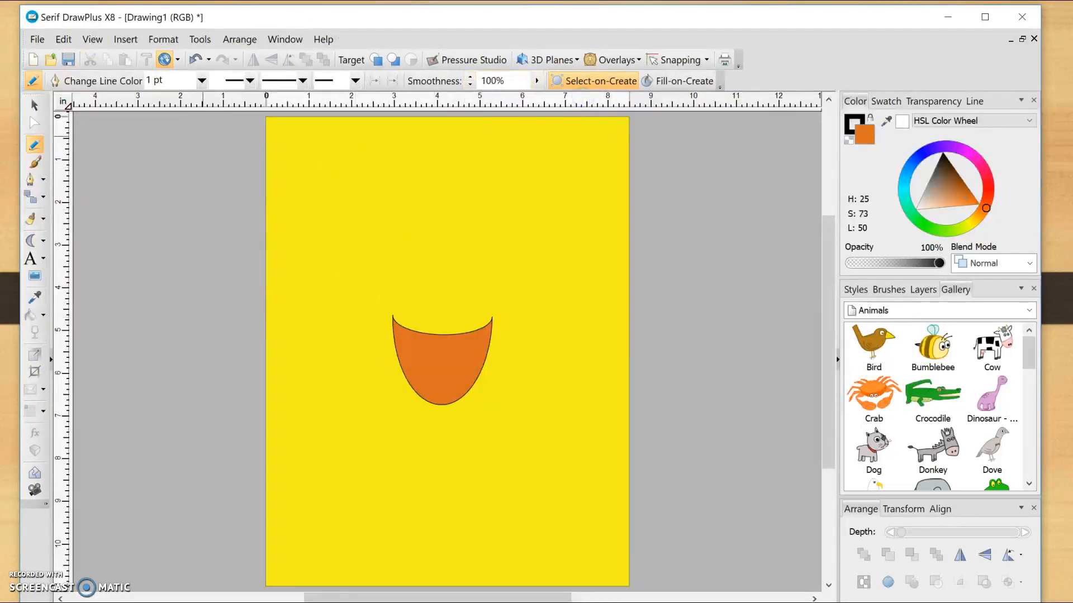
{"action": "left_click", "coordinate": [201, 81]}
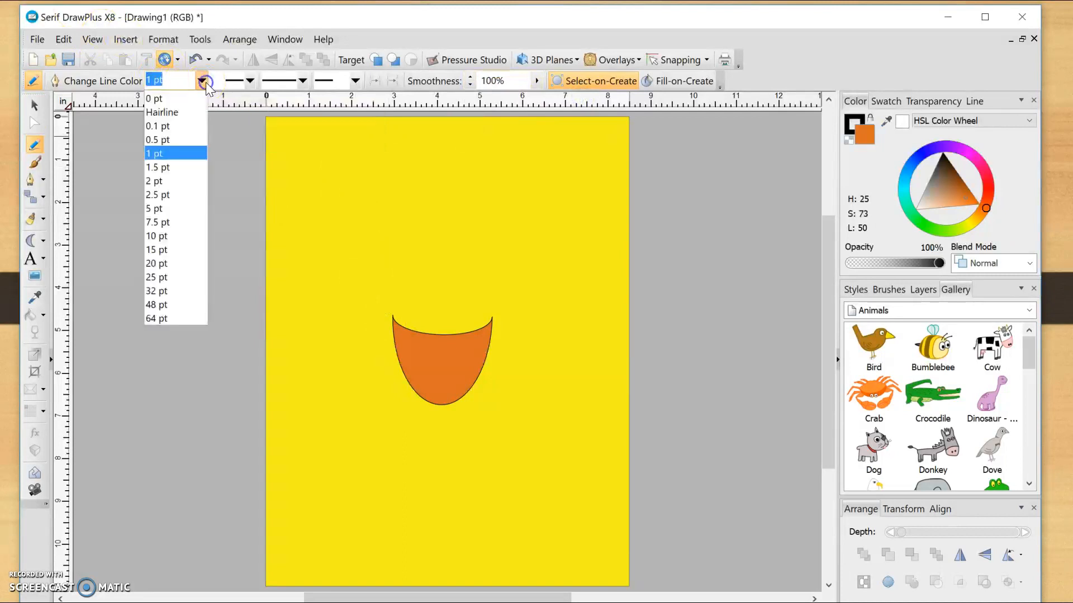
{"action": "left_click", "coordinate": [186, 209]}
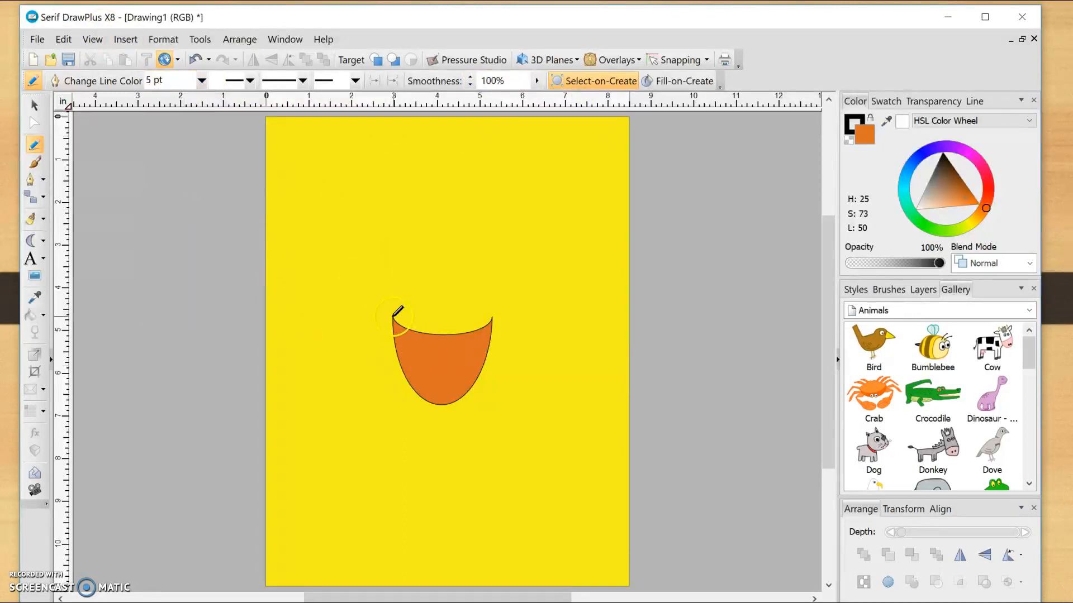
{"action": "left_click_drag", "start_coordinate": [422, 314], "coordinate": [496, 315]}
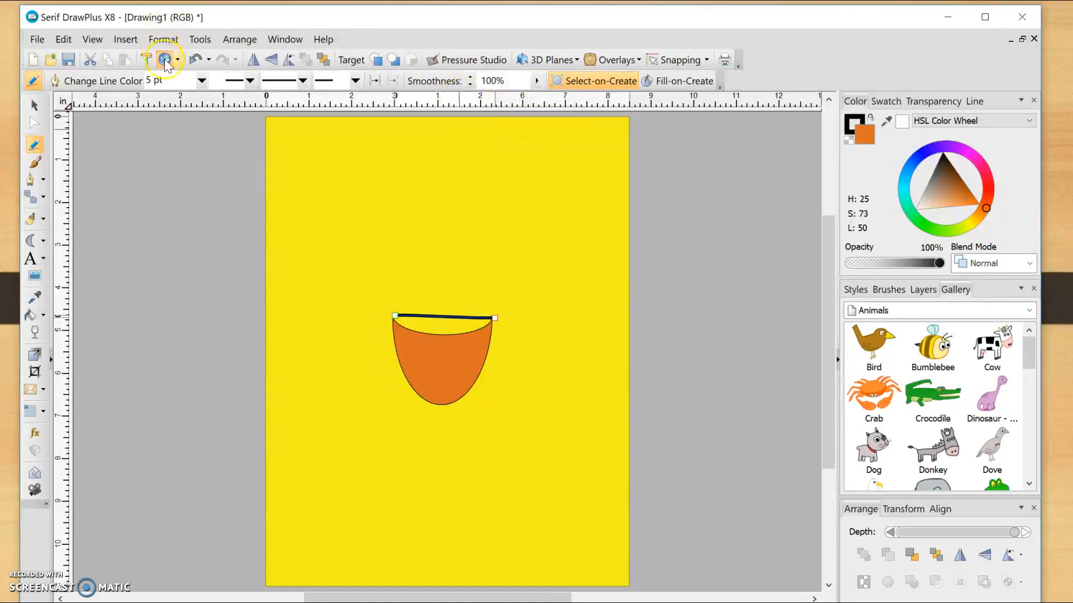
- Try the straight line at weights of 2 pt, 1.5 pt and 10 pt
{"action": "left_click", "coordinate": [201, 82]}
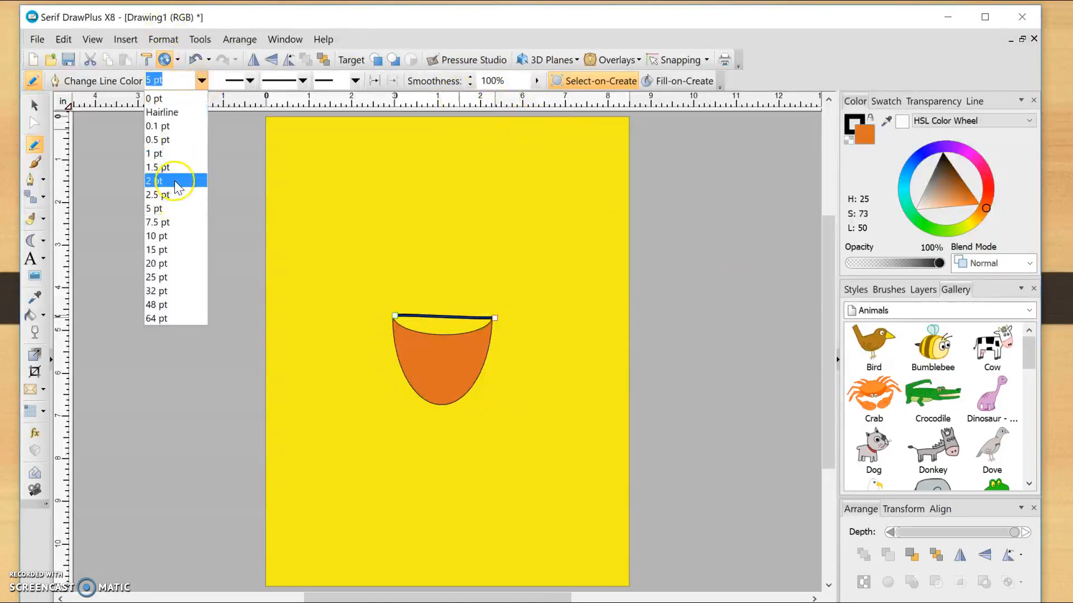
{"action": "left_click", "coordinate": [174, 179]}
{"action": "left_click", "coordinate": [202, 80]}
{"action": "left_click", "coordinate": [175, 166]}
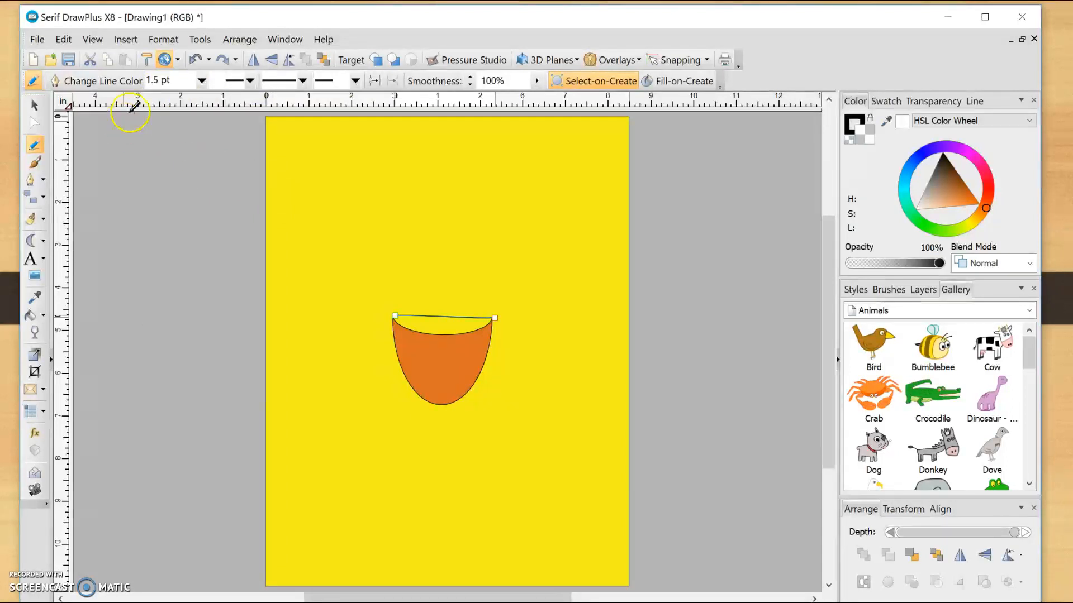
{"action": "left_click", "coordinate": [202, 80]}
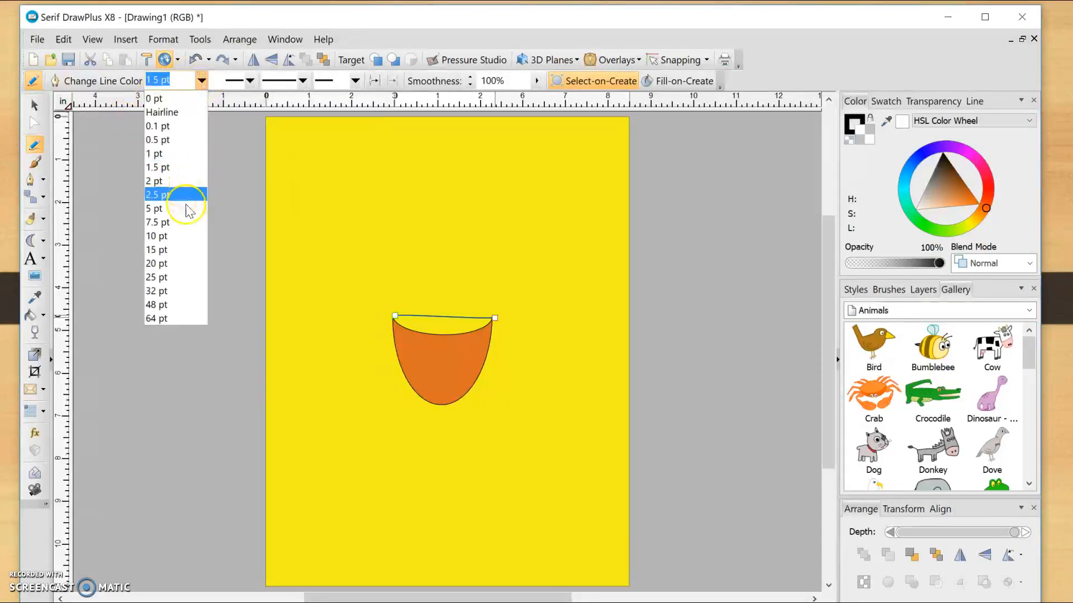
{"action": "left_click", "coordinate": [179, 240]}
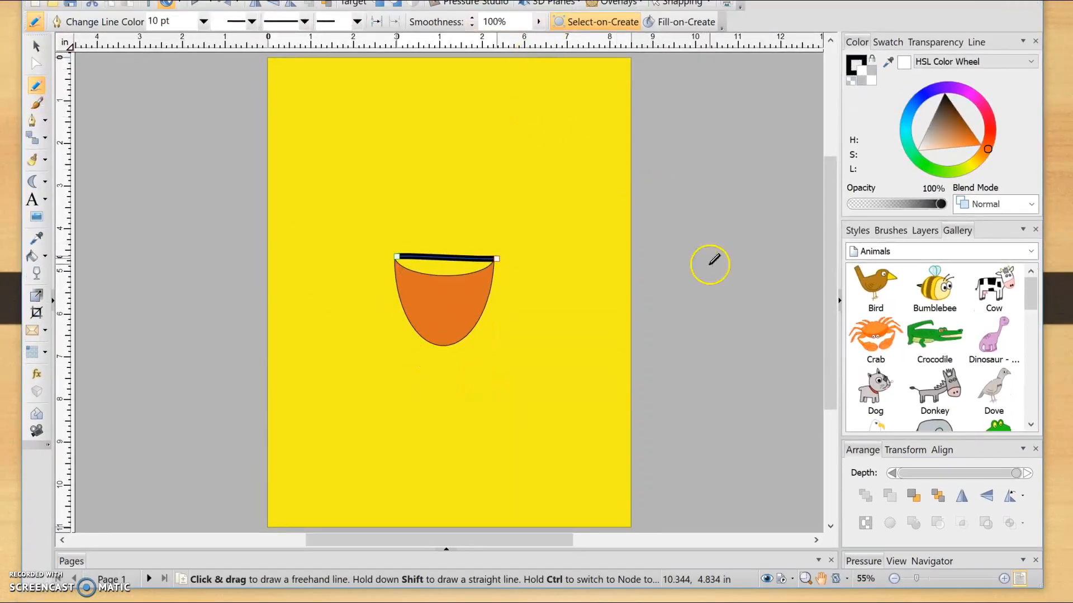
- Apply the pressure profile that swells in the middle and tapers at both ends to the line, and set its weight to 2 pt
{"action": "left_click", "coordinate": [861, 561]}
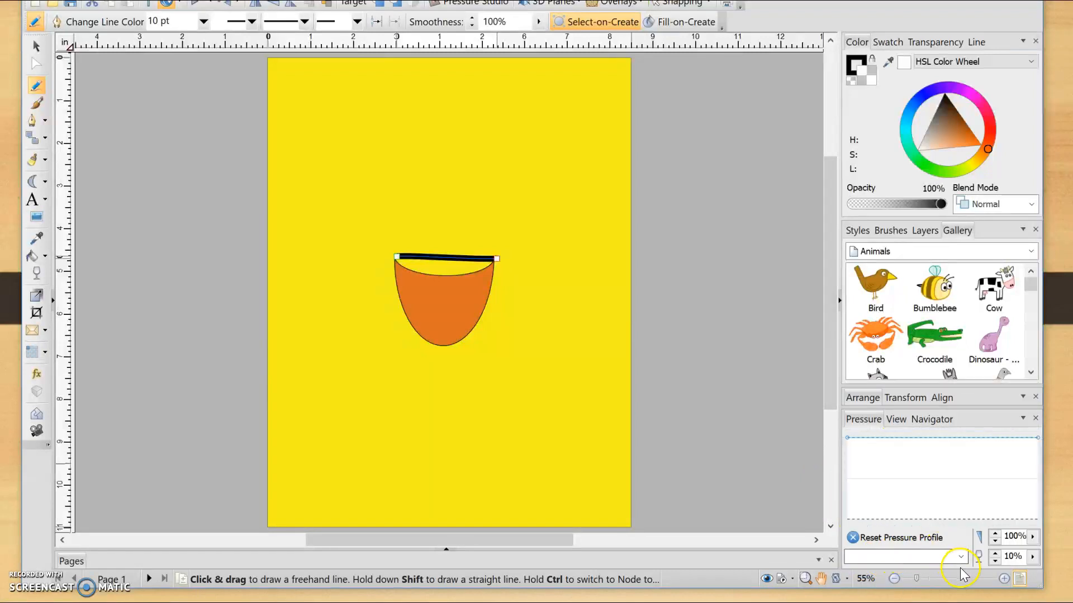
{"action": "left_click", "coordinate": [960, 556]}
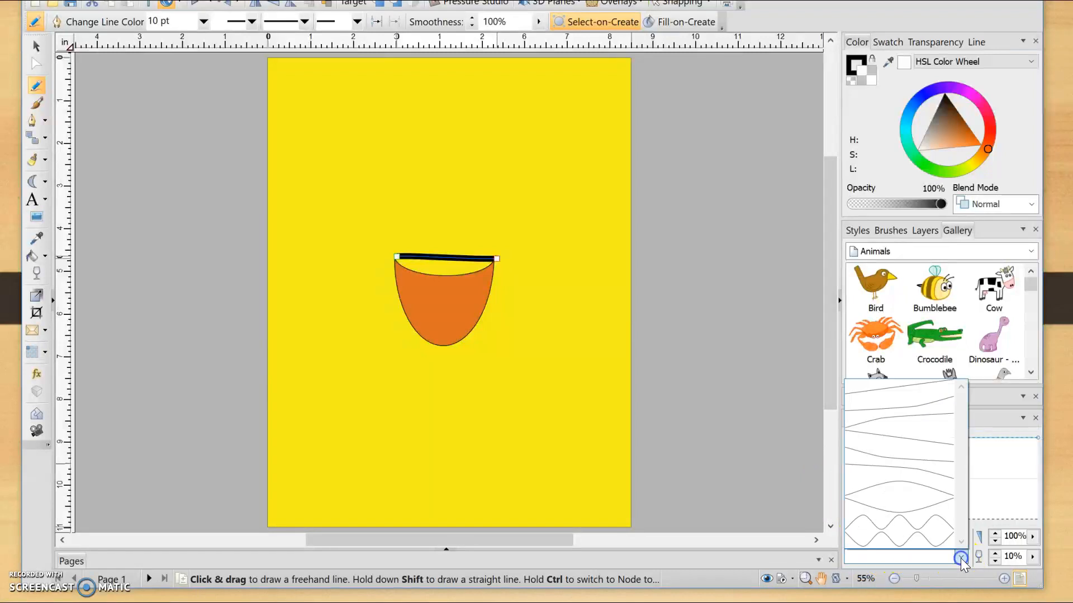
{"action": "left_click", "coordinate": [902, 492]}
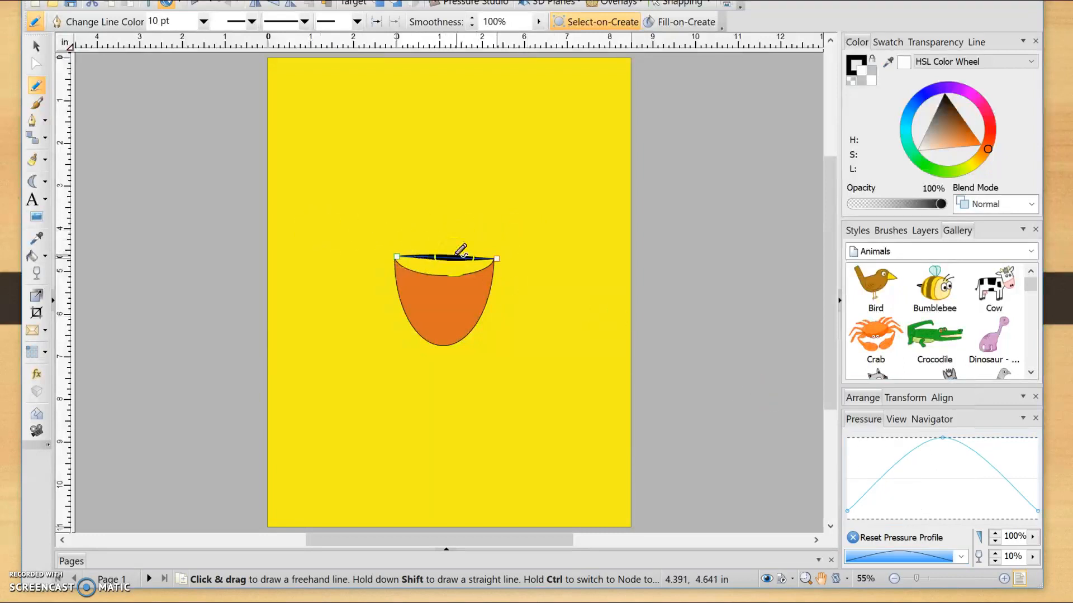
{"action": "left_click", "coordinate": [202, 22]}
{"action": "left_click", "coordinate": [178, 122]}
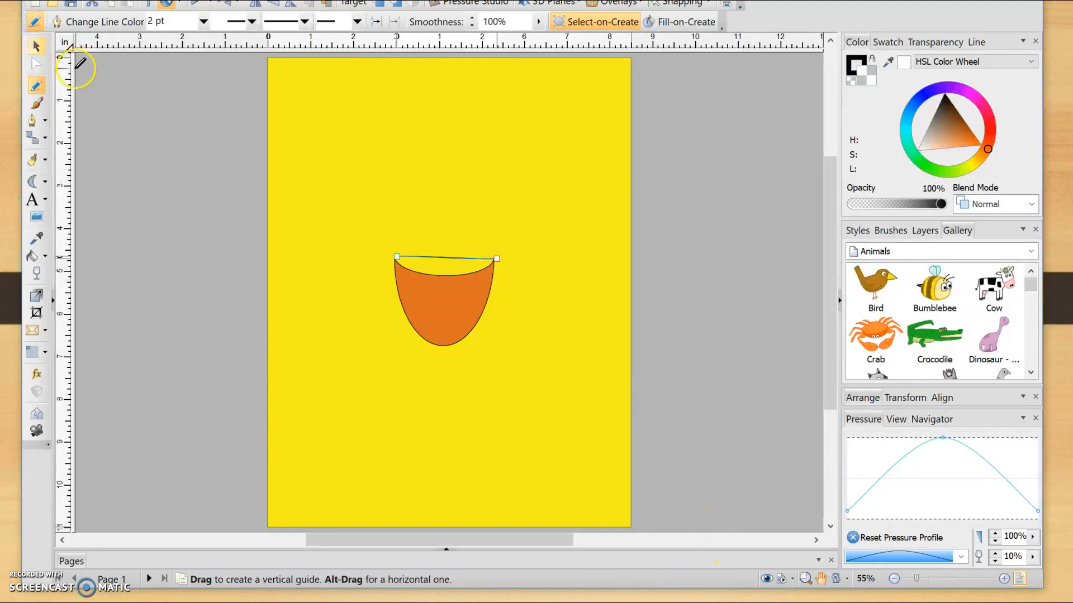
- Bend the straight line across the crescent's tips upward into a shallow arc to form the back of the cup's rim
{"action": "left_click", "coordinate": [36, 46]}
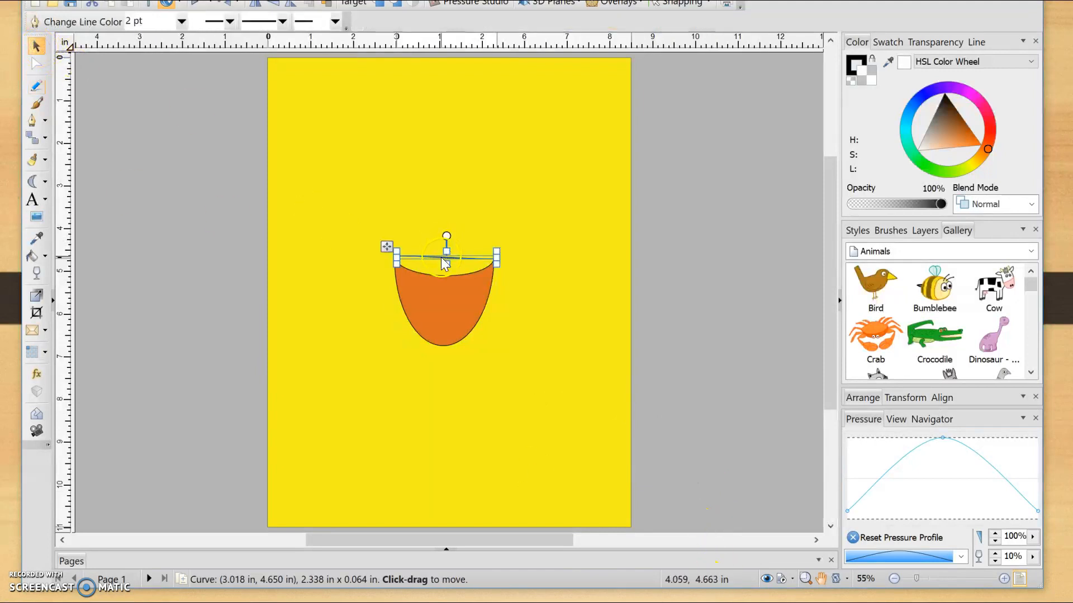
{"action": "left_click", "coordinate": [43, 69]}
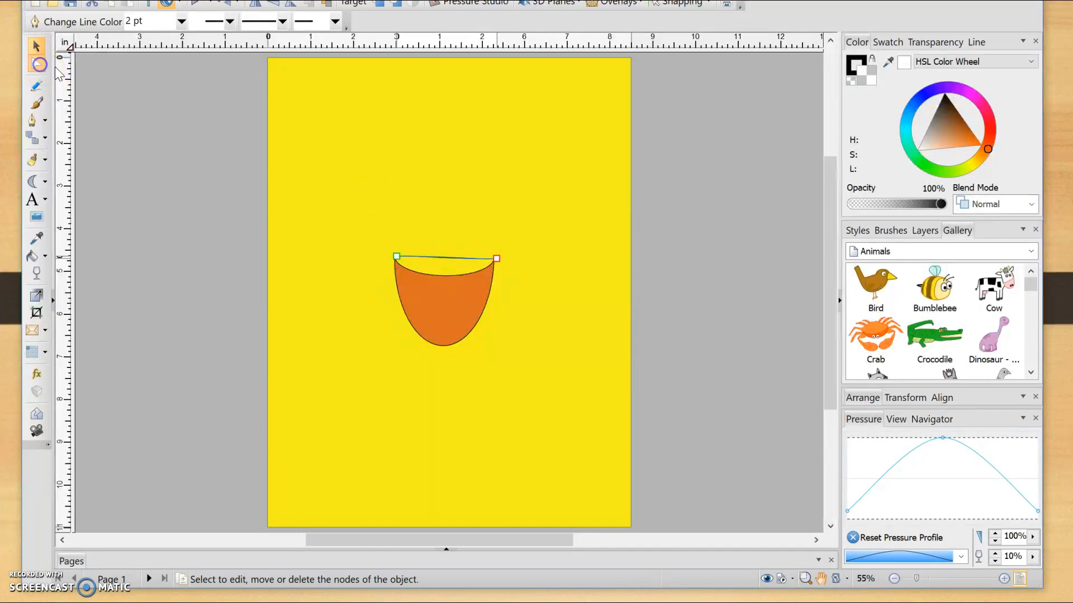
{"action": "left_click_drag", "start_coordinate": [445, 261], "coordinate": [445, 252]}
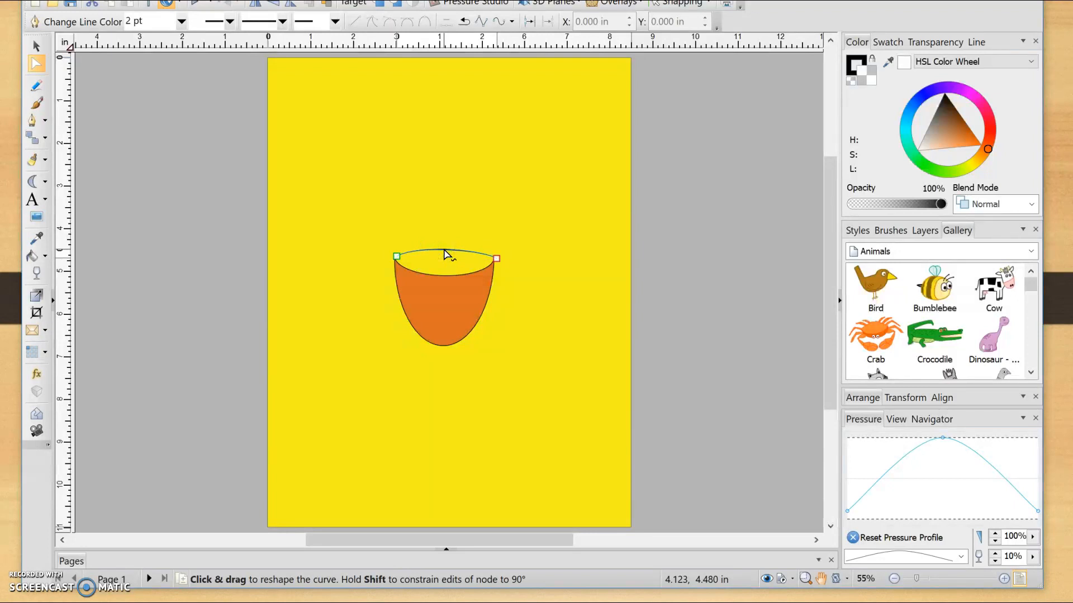
- Add large artistic text reading "Cafe Star" below the cup, starting near the page's left edge
{"action": "left_click", "coordinate": [40, 201]}
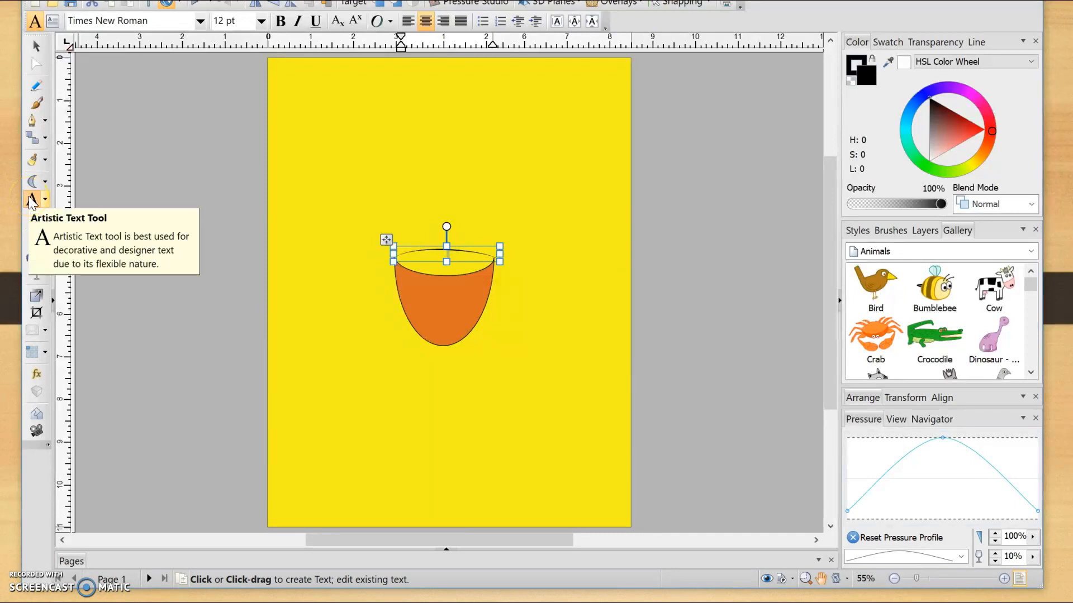
{"action": "left_click", "coordinate": [44, 200]}
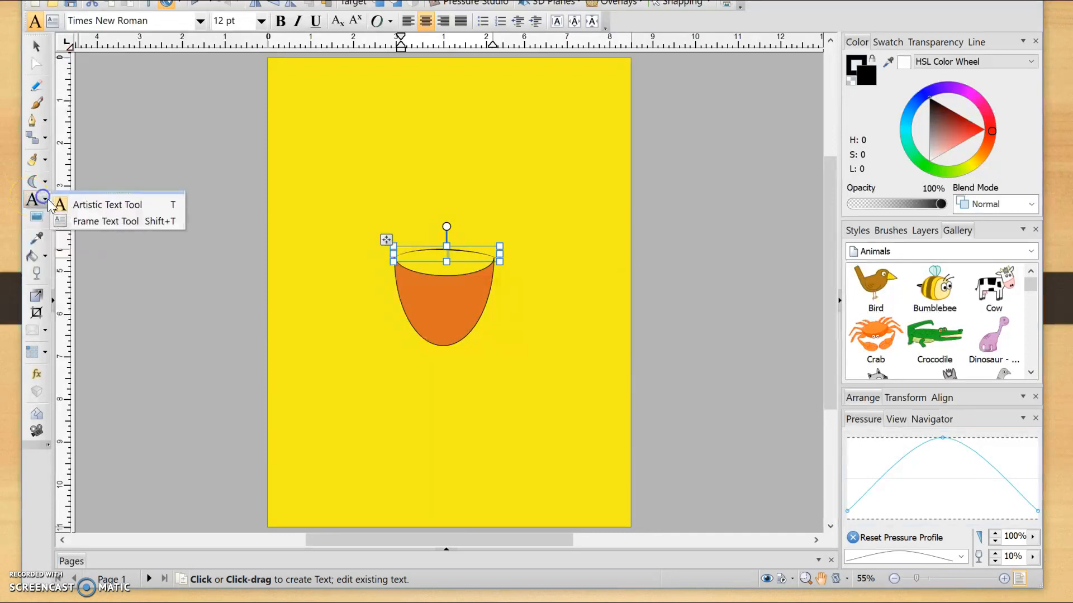
{"action": "left_click", "coordinate": [96, 203]}
{"action": "left_click_drag", "start_coordinate": [297, 347], "coordinate": [411, 460]}
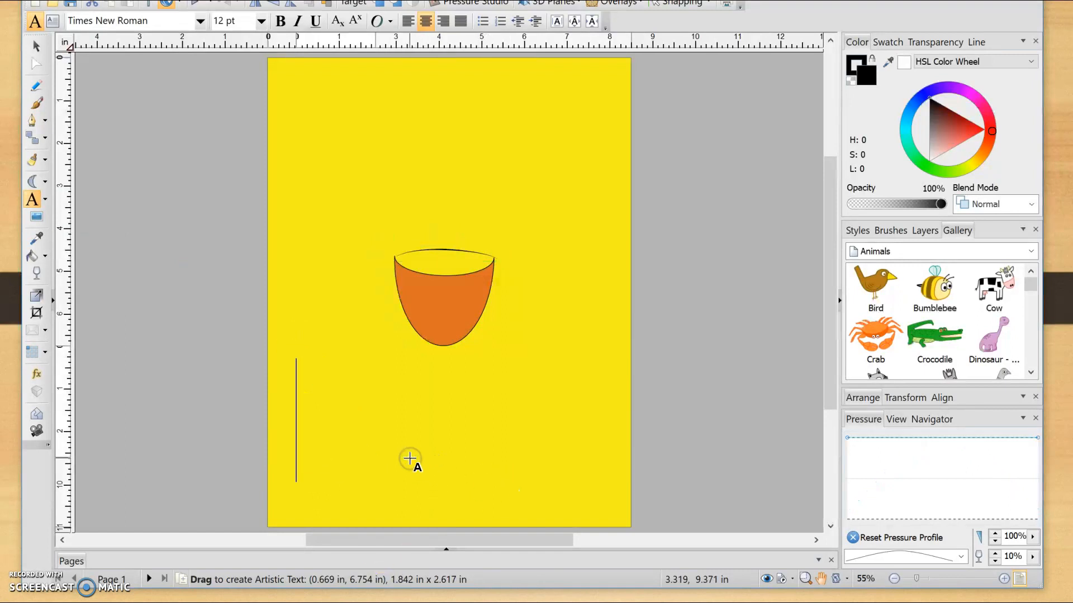
{"action": "type", "text": "Cafe"}
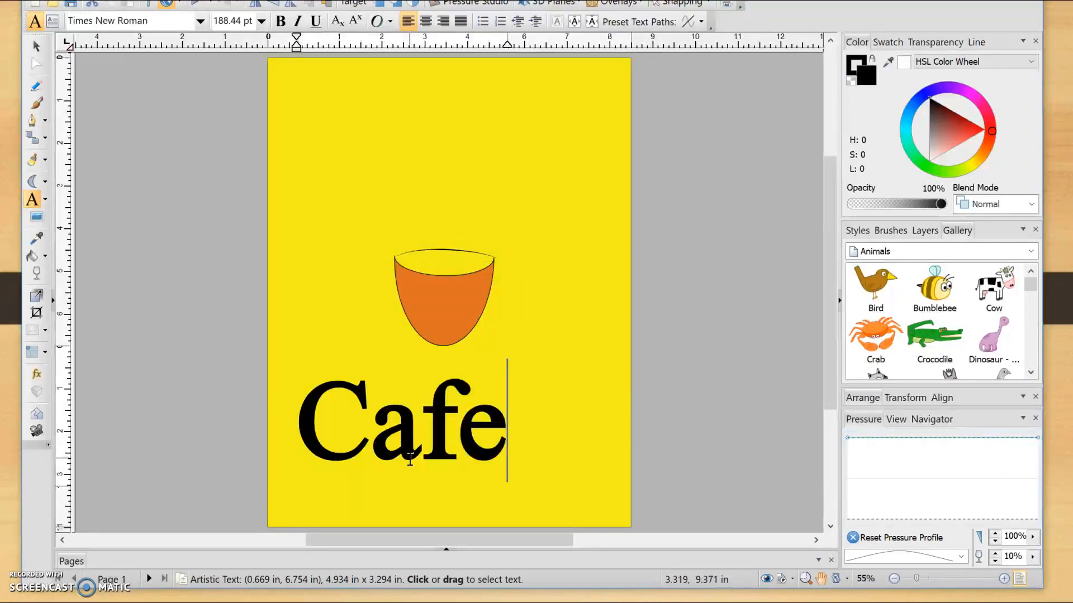
{"action": "type", "text": " STar"}
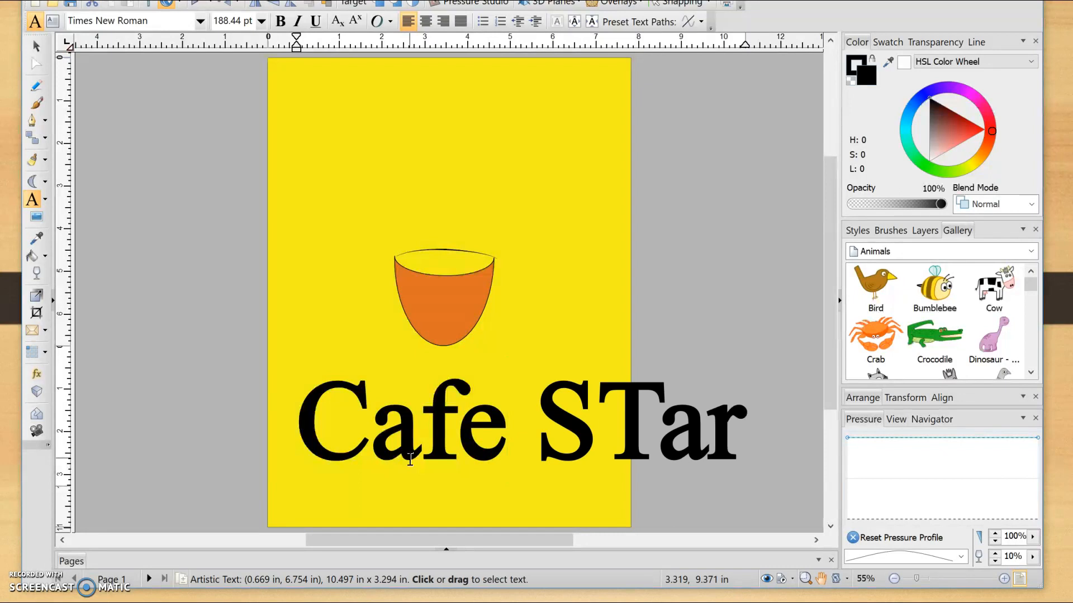
{"action": "key", "text": "Escape"}
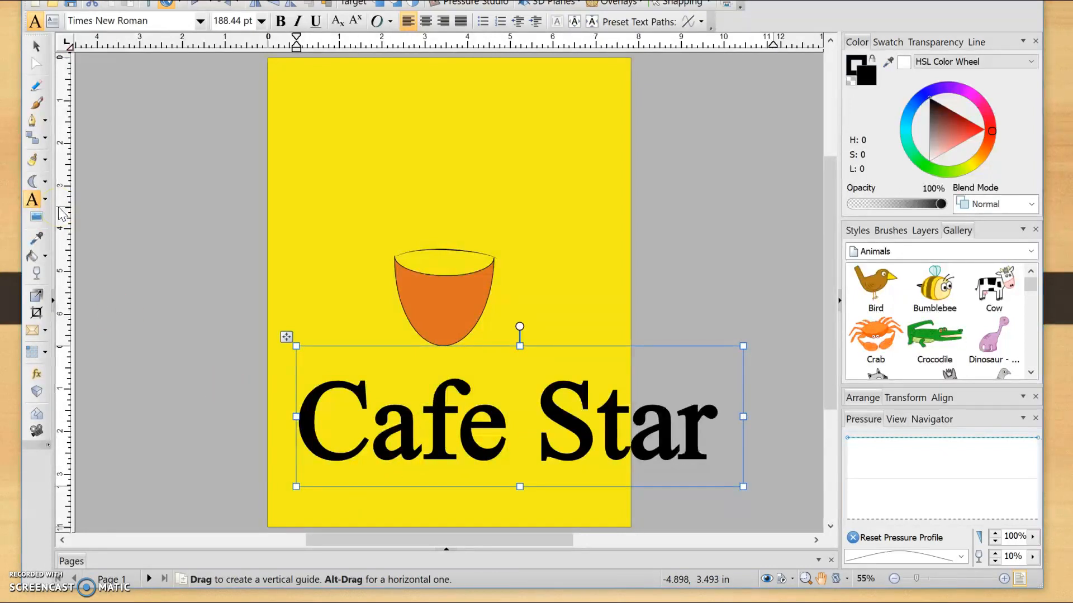
- Set the whole Cafe Star text to 120 pt and move it up to just beneath the cup
{"action": "left_click", "coordinate": [261, 22]}
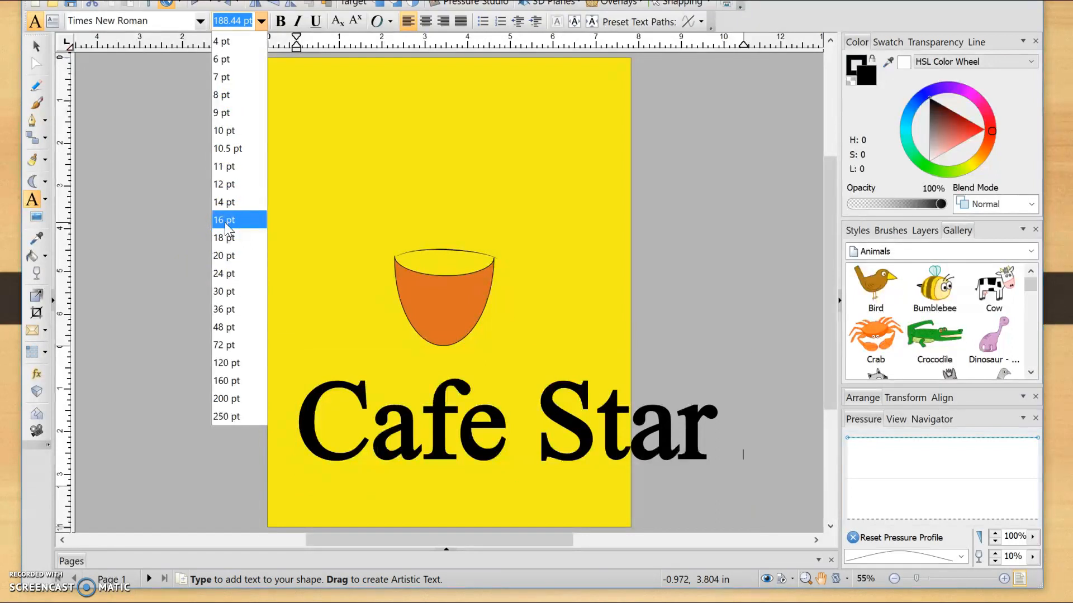
{"action": "left_click", "coordinate": [229, 309]}
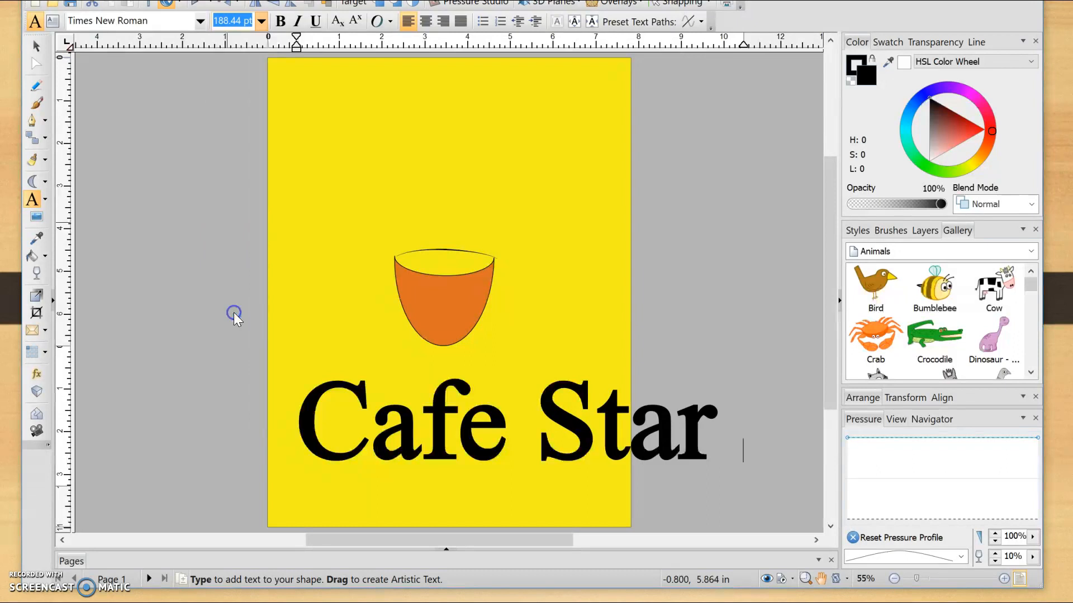
{"action": "left_click_drag", "start_coordinate": [299, 424], "coordinate": [713, 454]}
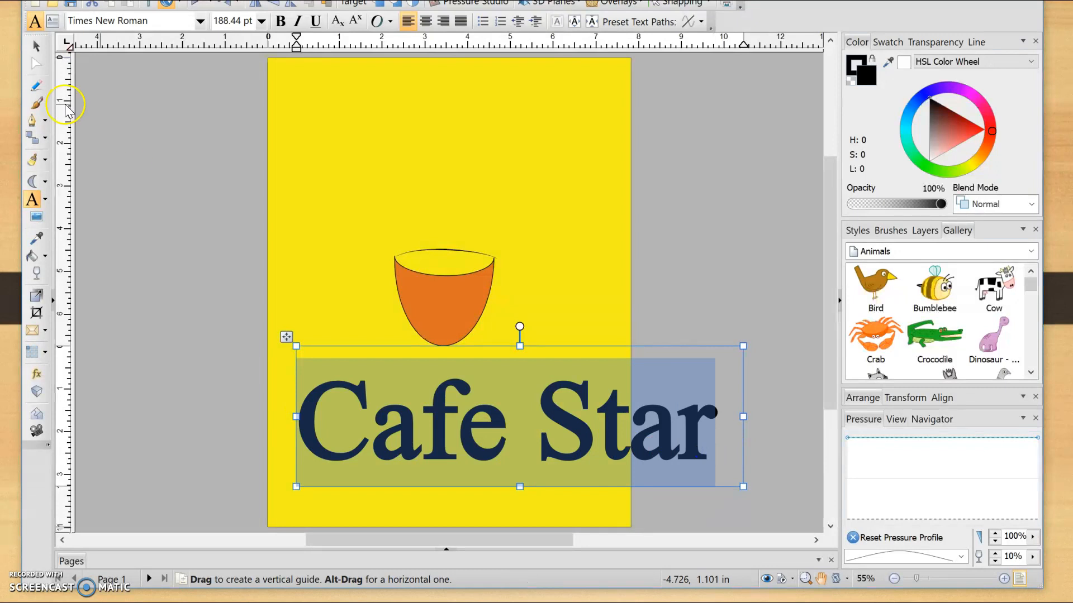
{"action": "left_click", "coordinate": [262, 21]}
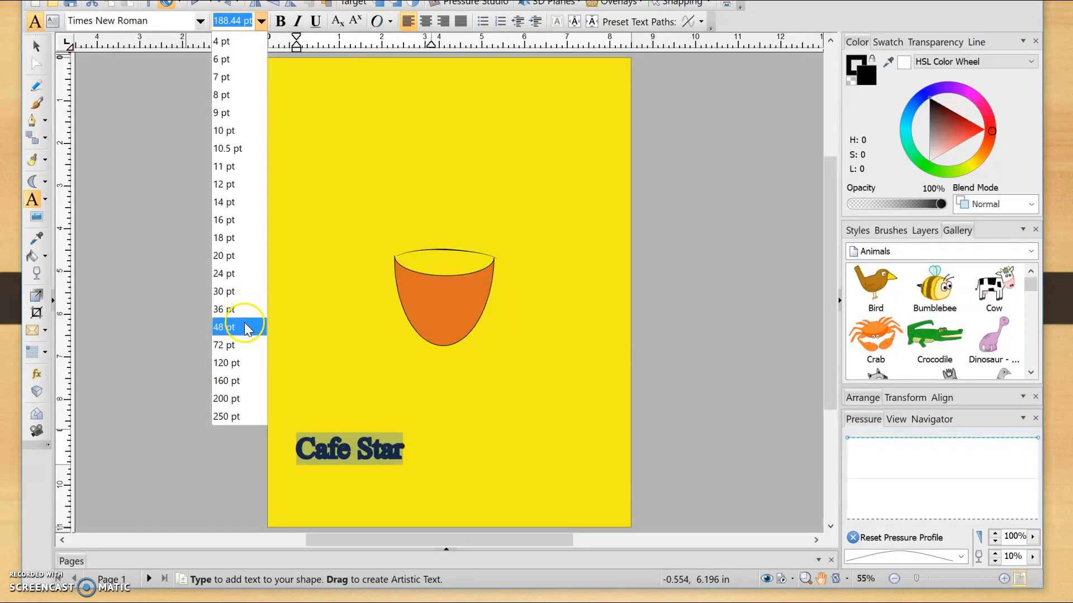
{"action": "left_click", "coordinate": [231, 364]}
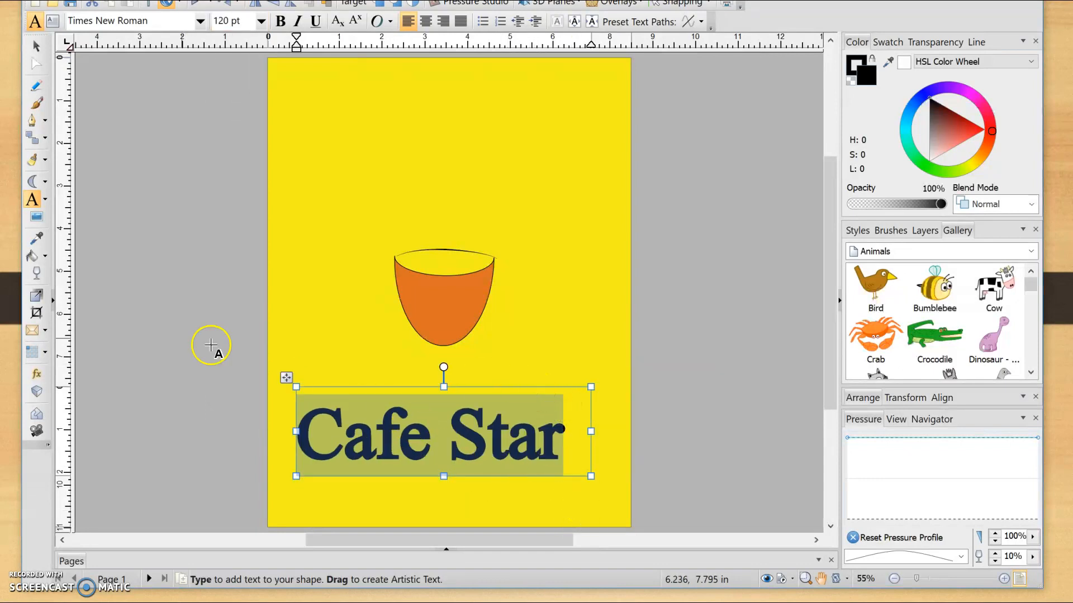
{"action": "left_click_drag", "start_coordinate": [290, 373], "coordinate": [309, 331]}
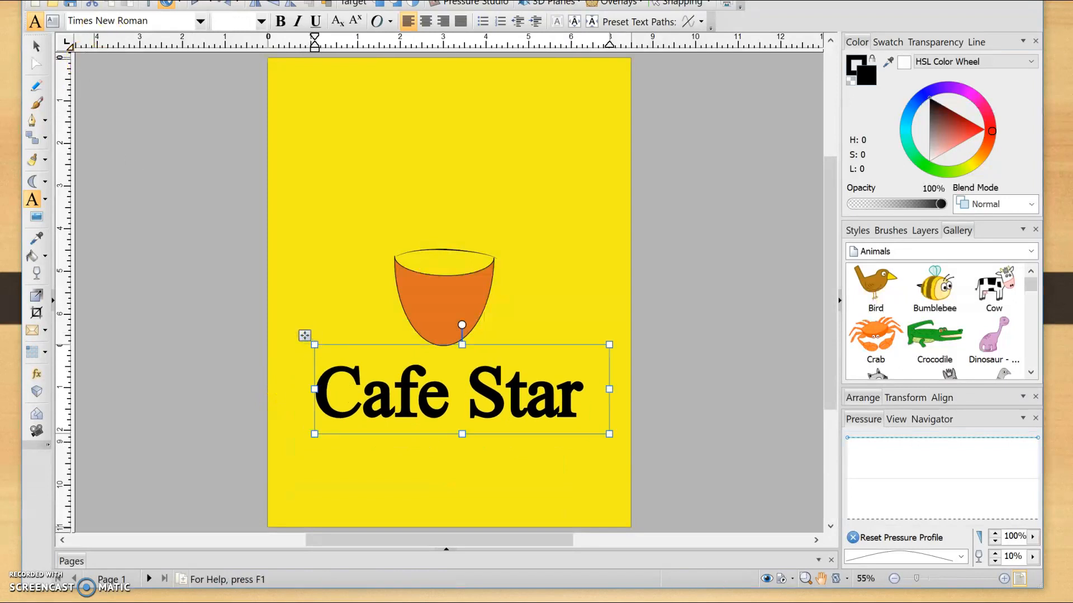
- Change the Cafe Star text to the Undercurrent BTN font at 72 pt and reposition it under the cup
{"action": "left_click", "coordinate": [200, 21]}
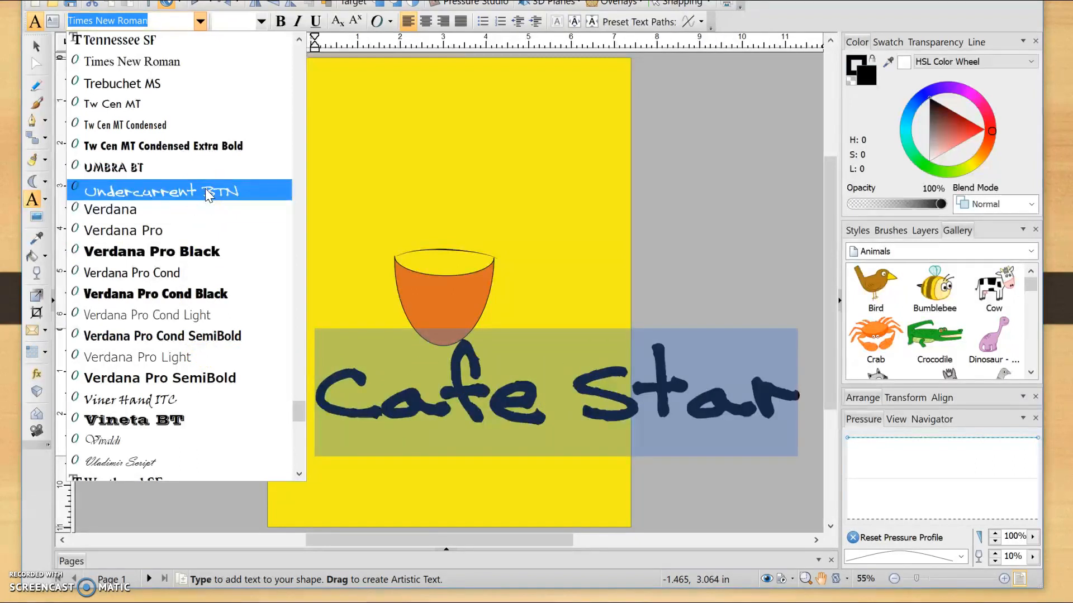
{"action": "left_click", "coordinate": [206, 189]}
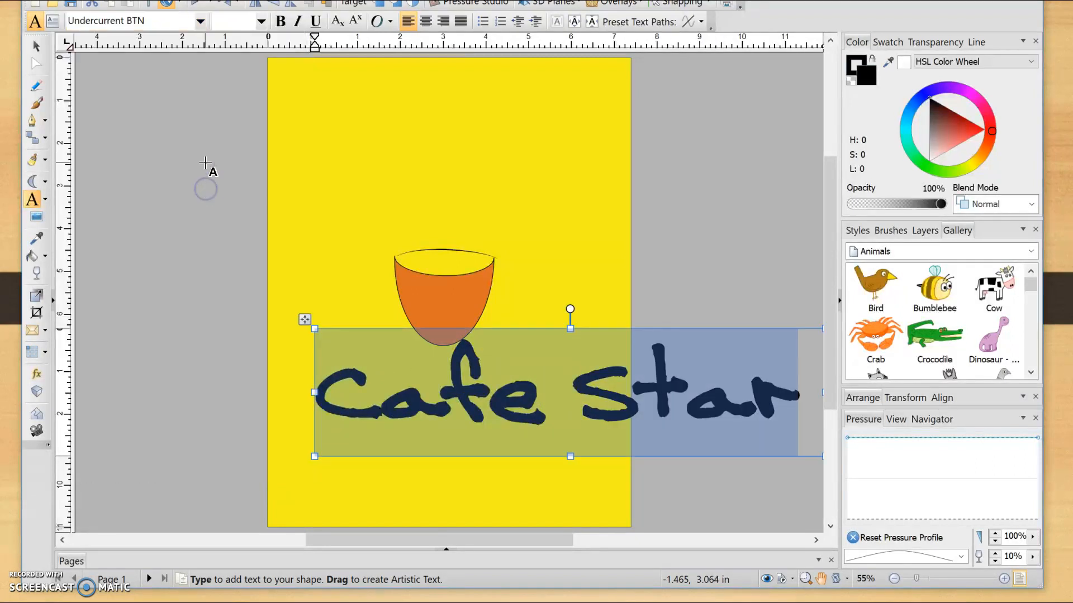
{"action": "left_click", "coordinate": [261, 23]}
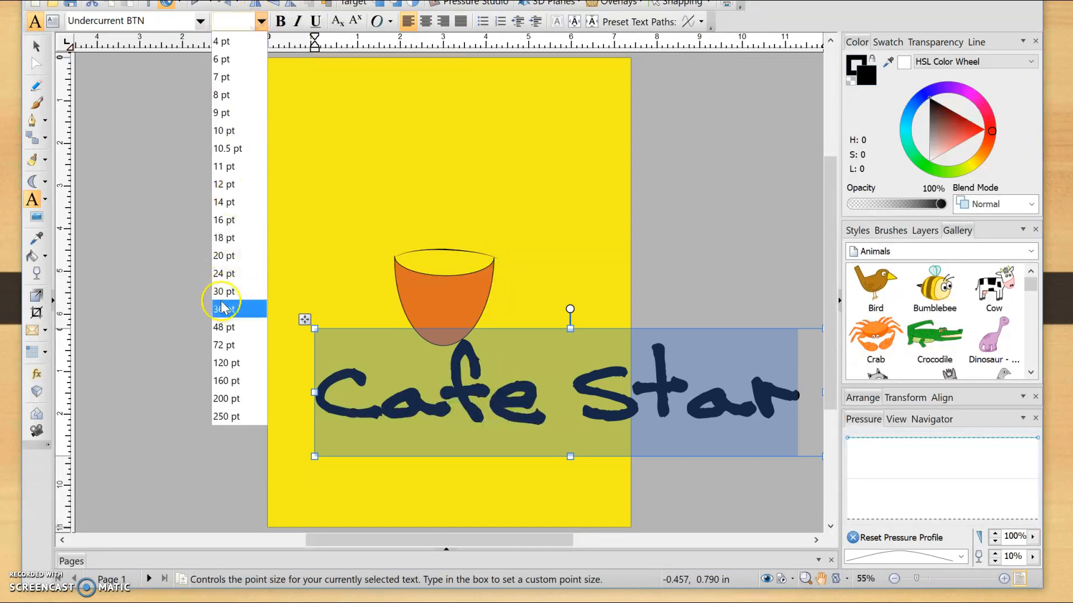
{"action": "left_click", "coordinate": [222, 345]}
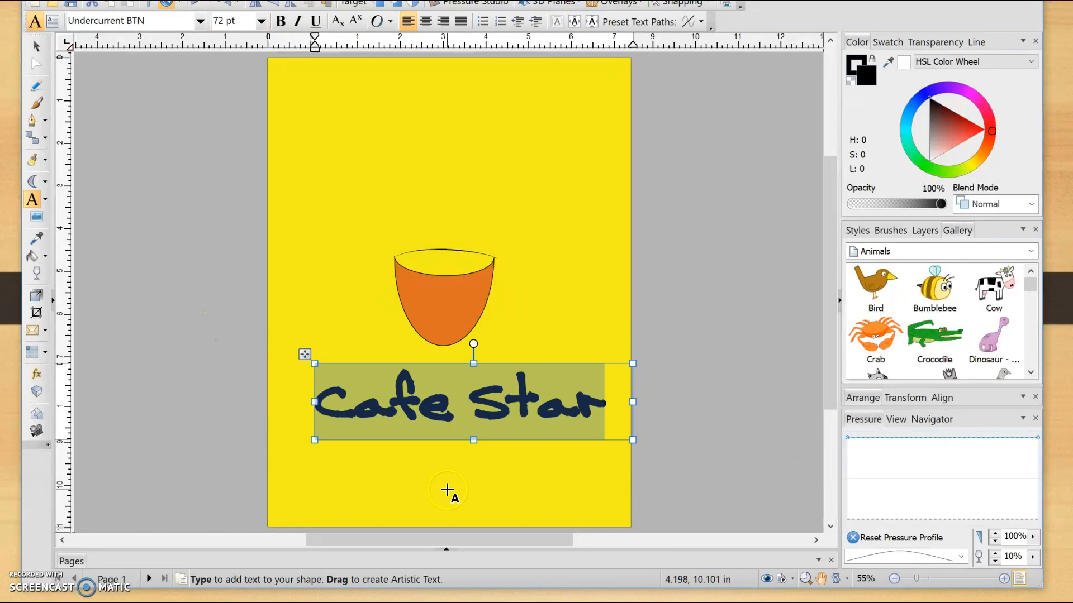
{"action": "left_click_drag", "start_coordinate": [297, 354], "coordinate": [290, 347]}
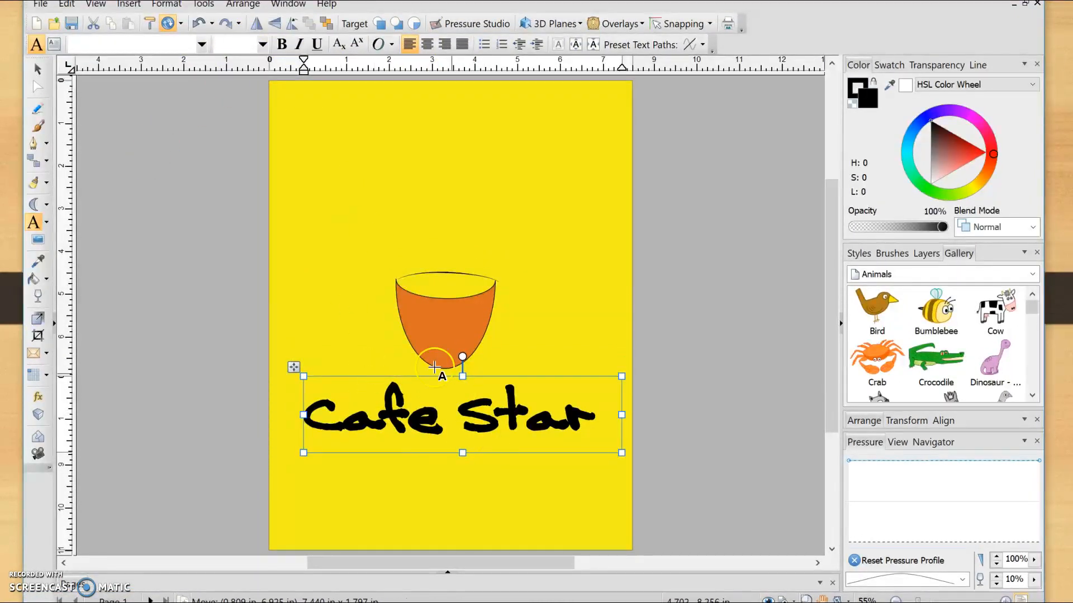
- Put the Cafe Star text on the preset U-shaped curved path and move it so it wraps around the cup's base
{"action": "key", "text": "ctrl+a"}
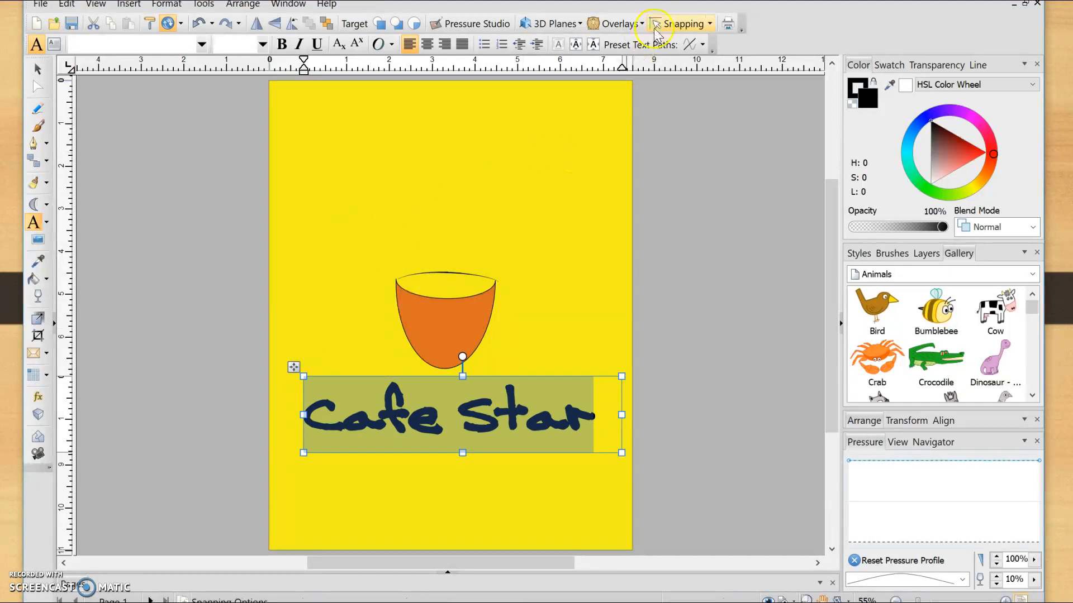
{"action": "left_click", "coordinate": [702, 44]}
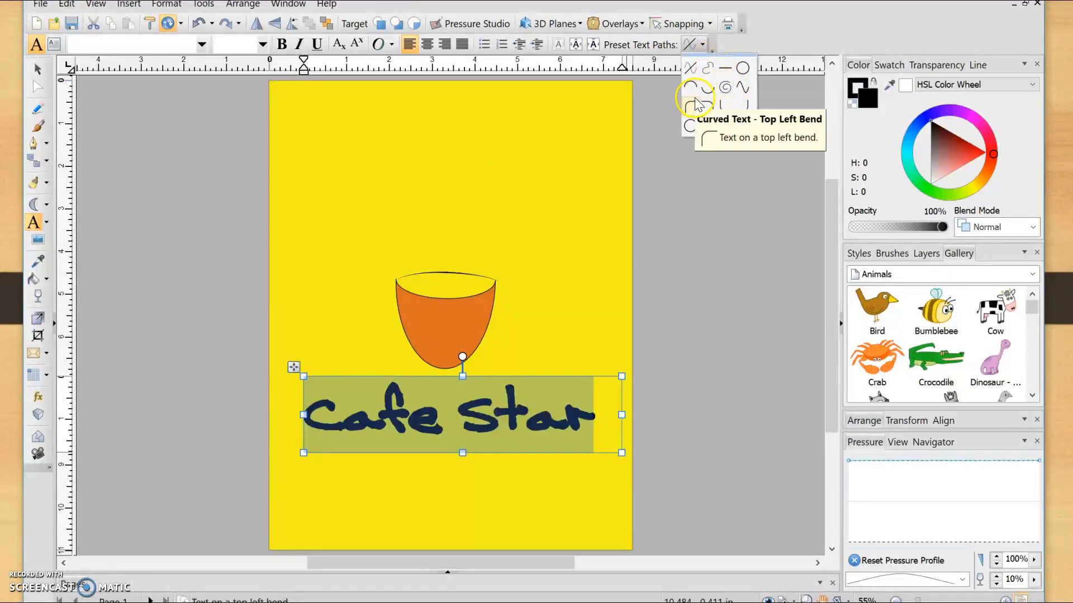
{"action": "left_click", "coordinate": [709, 93]}
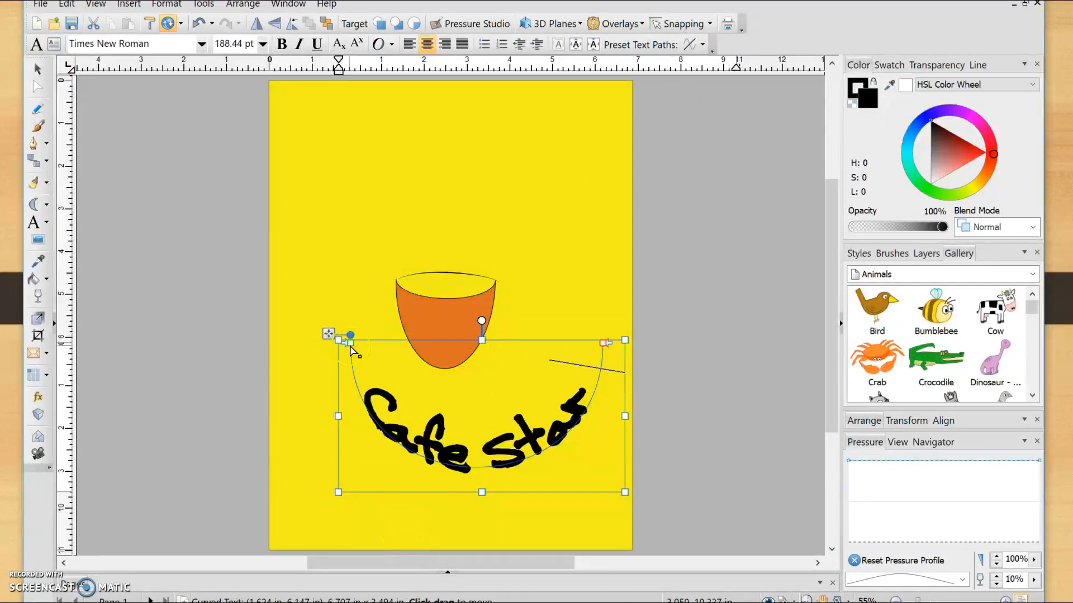
{"action": "left_click_drag", "start_coordinate": [328, 333], "coordinate": [307, 287]}
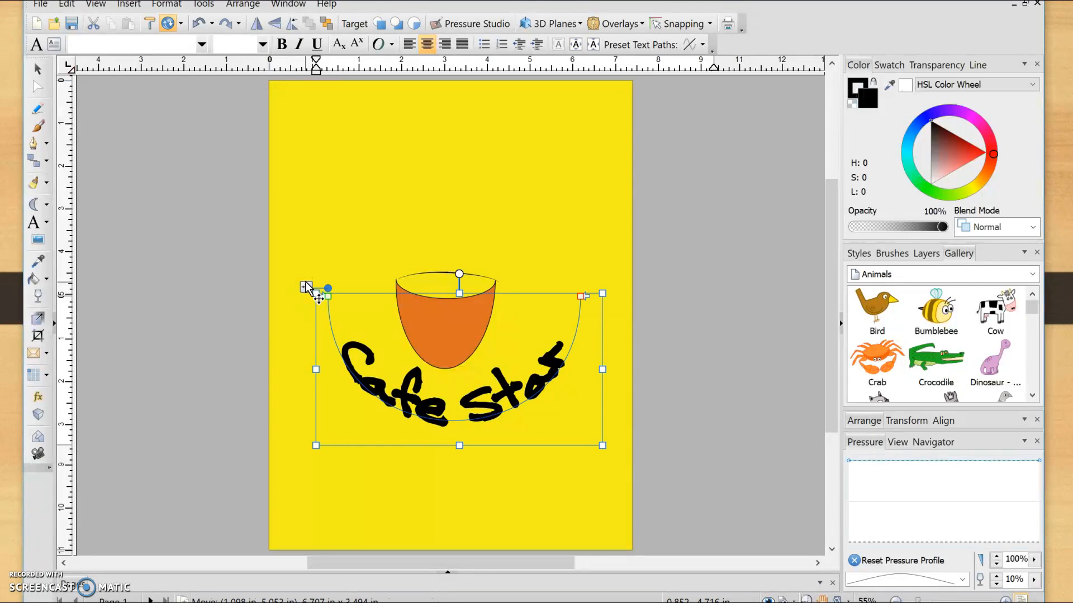
{"action": "left_click", "coordinate": [36, 109]}
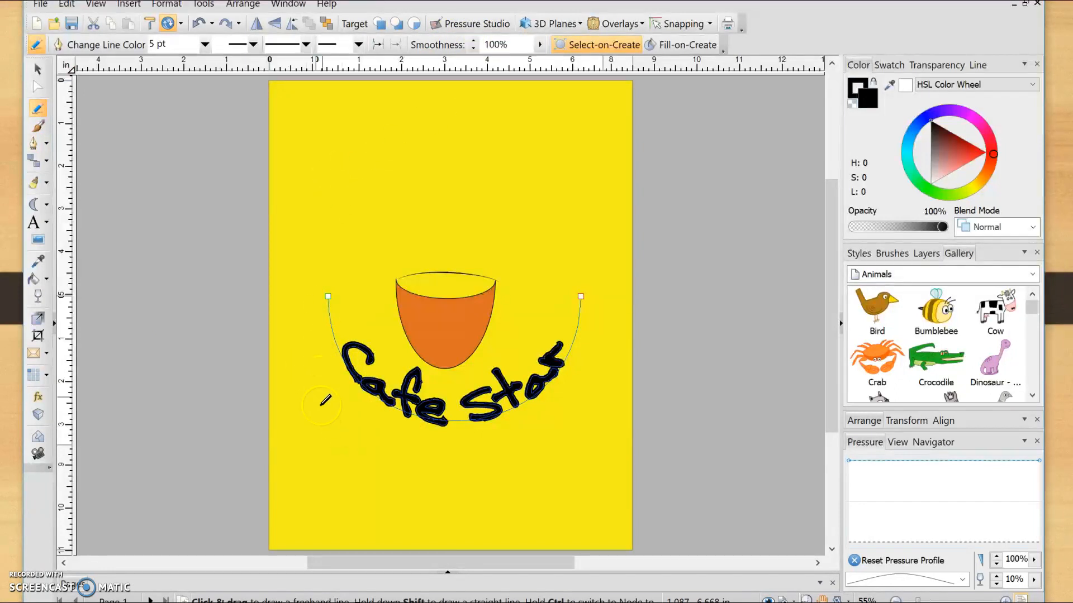
{"action": "left_click", "coordinate": [205, 44]}
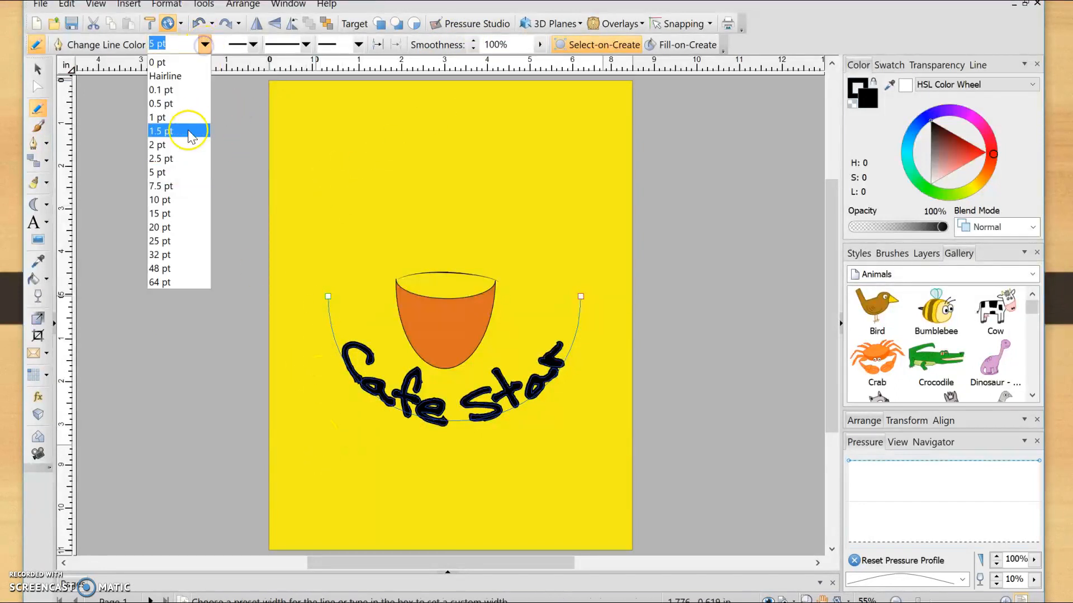
{"action": "left_click", "coordinate": [168, 199]}
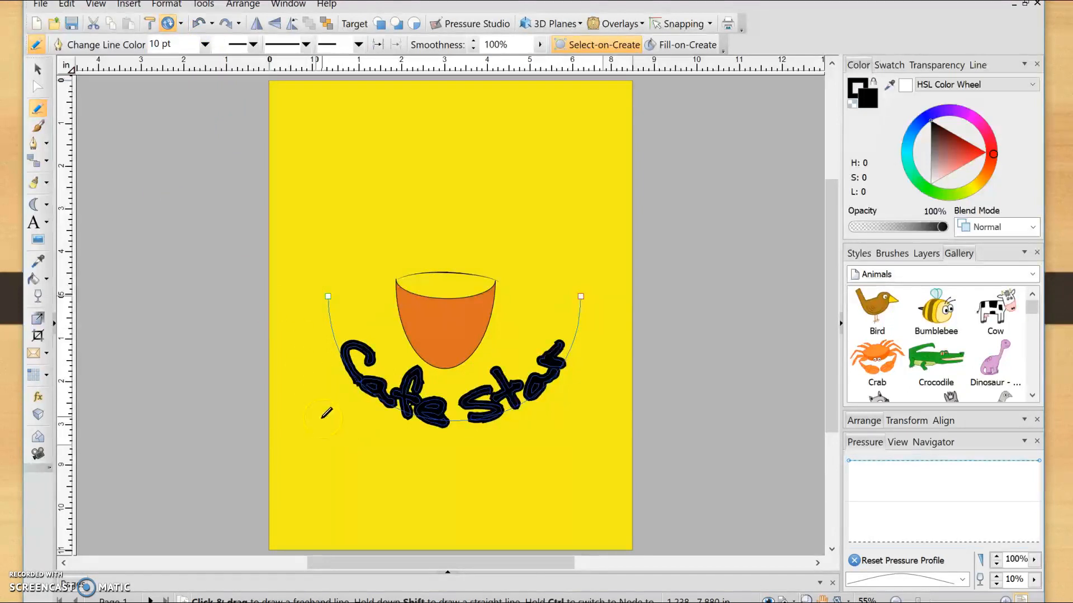
{"action": "key", "text": "ctrl+z"}
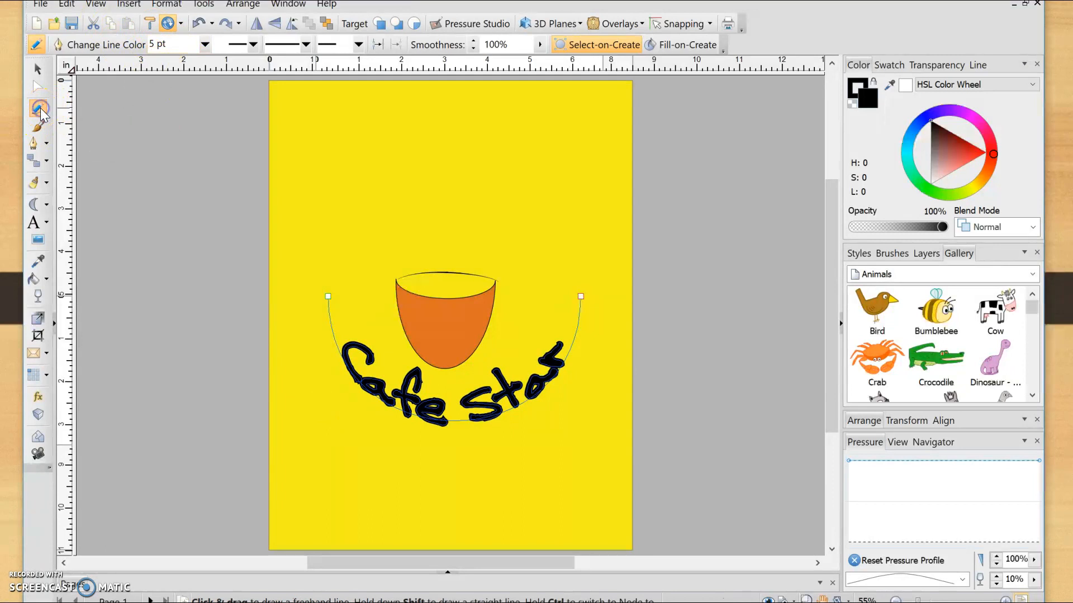
- Deselect the text and draw a freehand 2 pt Pencil curve beneath it, sweeping from near the page's left edge to its right edge
{"action": "left_click", "coordinate": [37, 69]}
{"action": "left_click", "coordinate": [186, 302]}
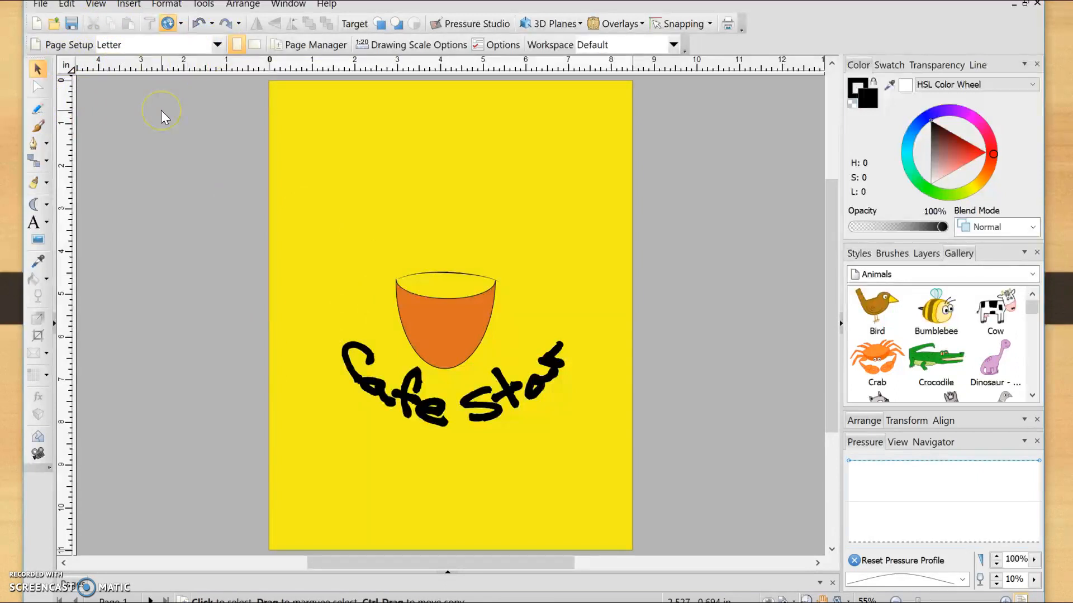
{"action": "left_click", "coordinate": [35, 110]}
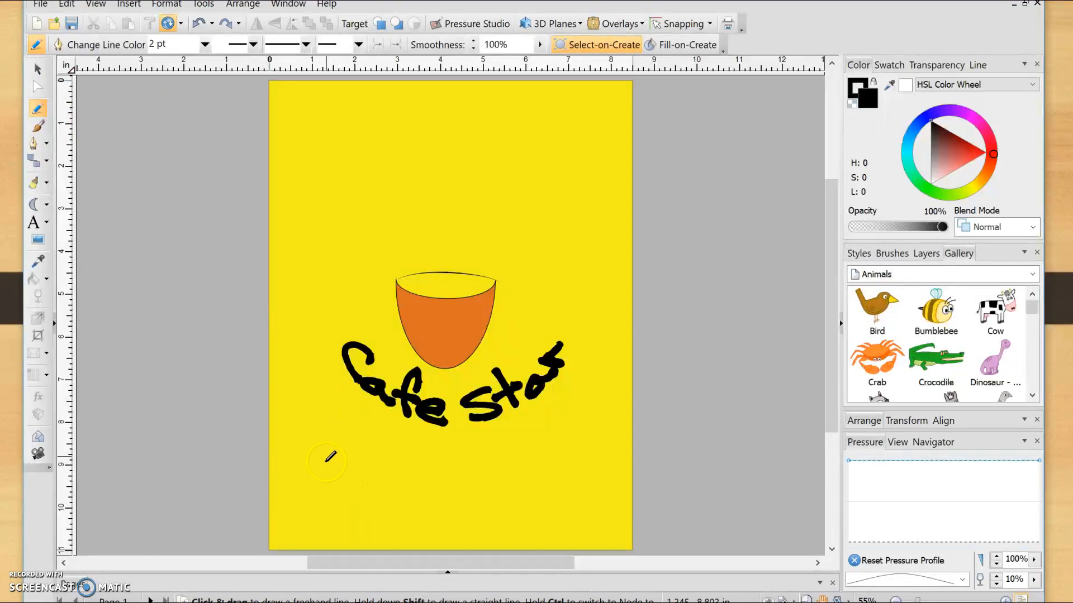
{"action": "scroll", "coordinate": [326, 459], "scroll_direction": "up", "scroll_amount": 1}
{"action": "mouse_move", "coordinate": [312, 441]}
{"action": "left_mouse_down"}
{"action": "mouse_move", "coordinate": [388, 456]}
{"action": "mouse_move", "coordinate": [495, 432]}
{"action": "mouse_move", "coordinate": [536, 447]}
{"action": "mouse_move", "coordinate": [596, 412]}
{"action": "mouse_move", "coordinate": [636, 407]}
{"action": "left_mouse_up"}
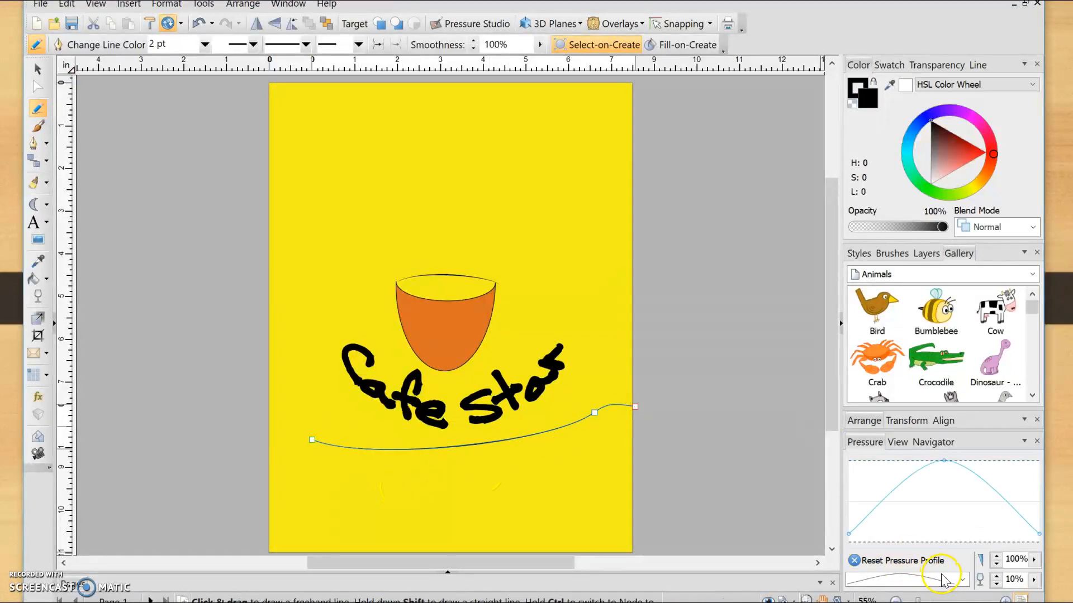
- Try a wavy and a rising pressure profile on the freehand curve, and apply the one that is thin in the middle and wide at both ends
{"action": "left_click", "coordinate": [962, 580]}
{"action": "left_click", "coordinate": [921, 553]}
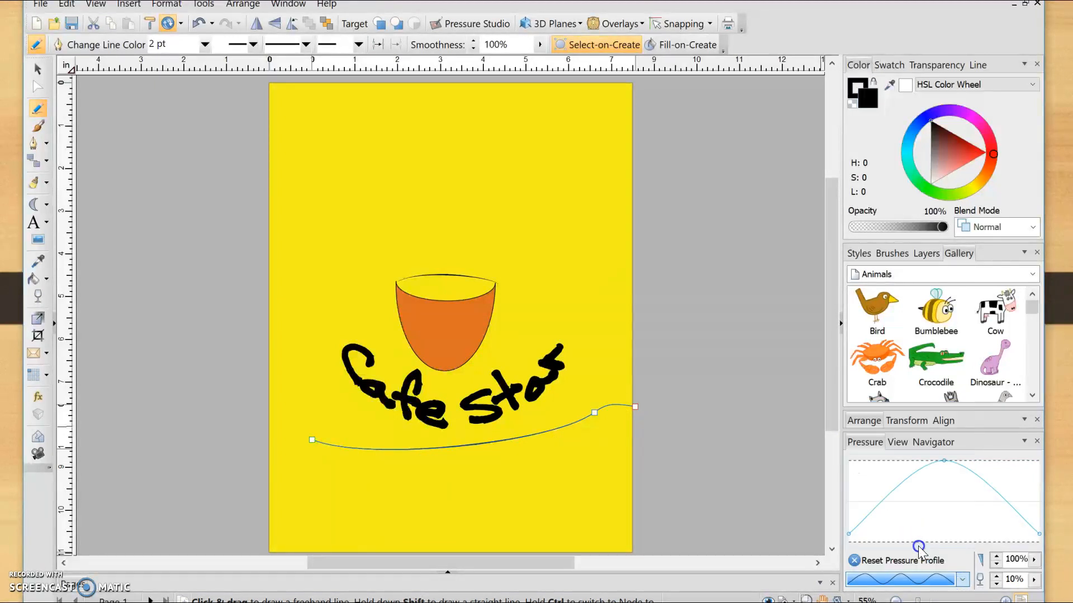
{"action": "left_click", "coordinate": [961, 580]}
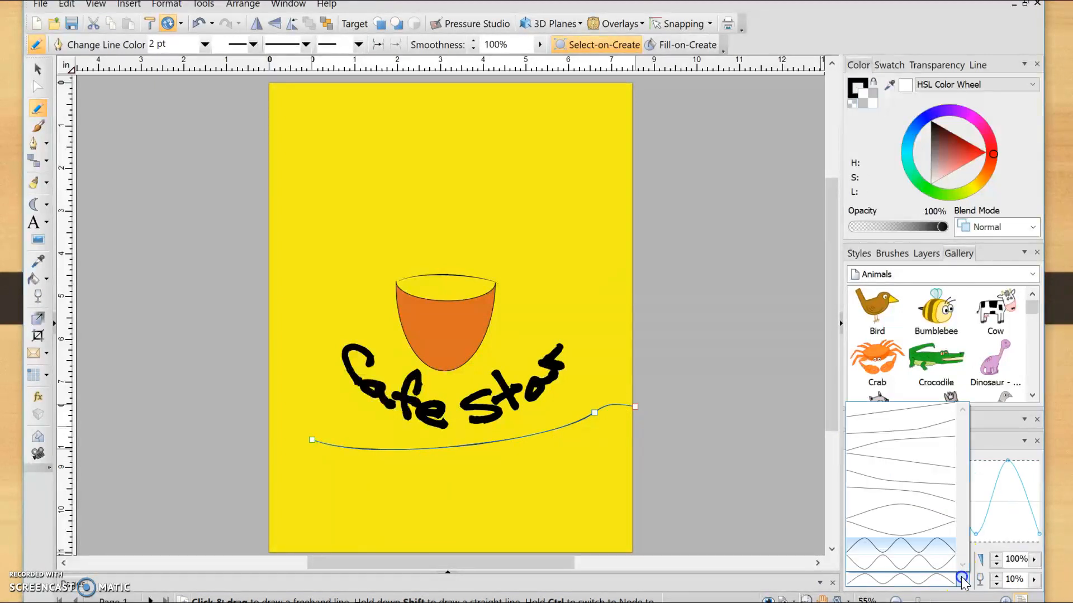
{"action": "left_click", "coordinate": [908, 450]}
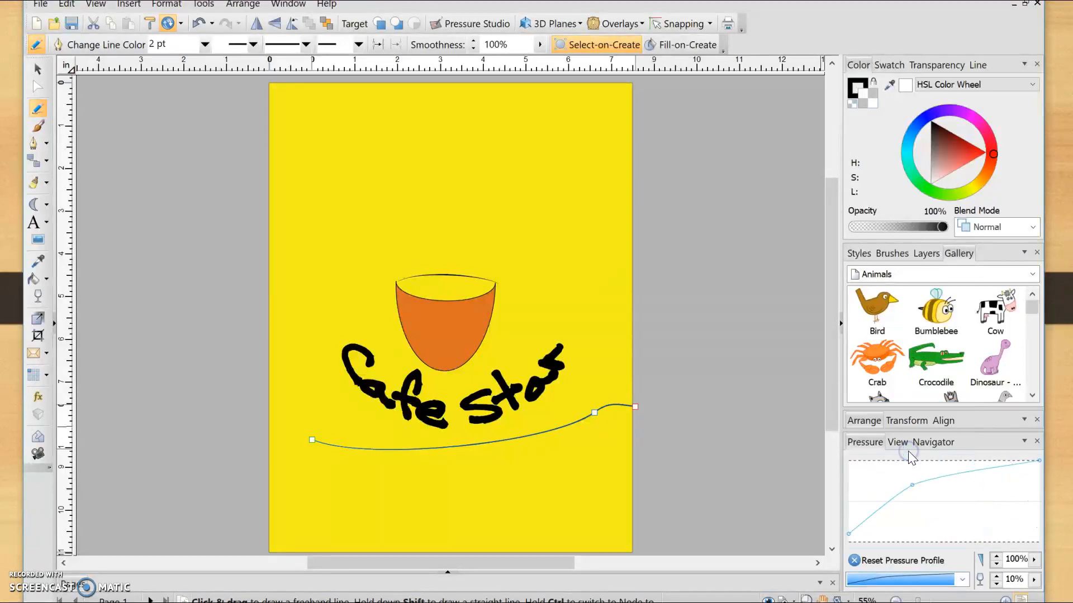
{"action": "left_click", "coordinate": [962, 580]}
{"action": "left_click", "coordinate": [916, 528]}
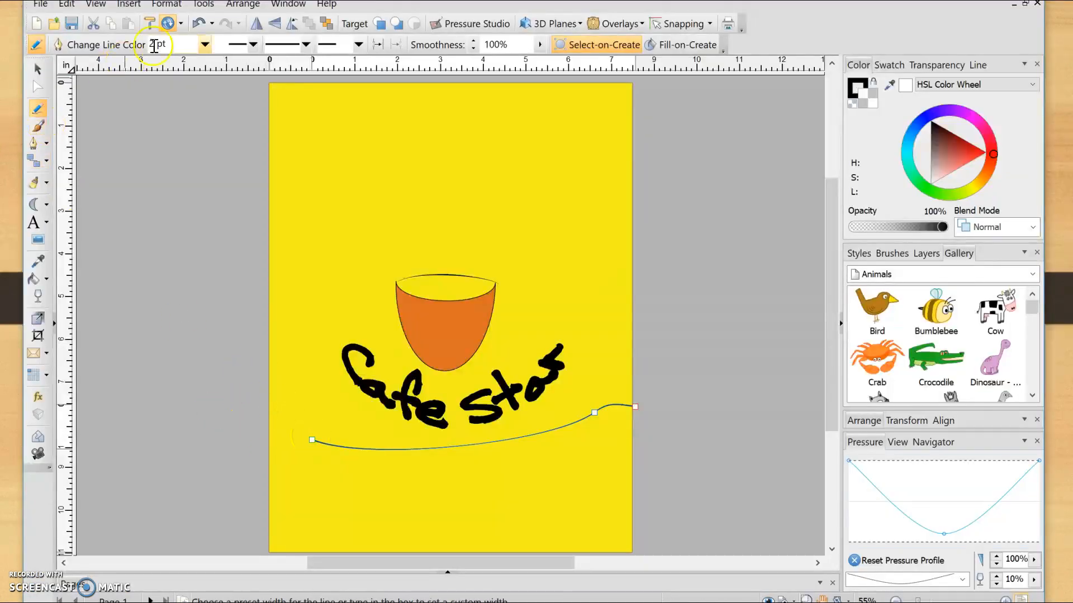
- Set the freehand curve's line width to 10 pt and bend its middle downward using a node added near its center
{"action": "left_click", "coordinate": [203, 46]}
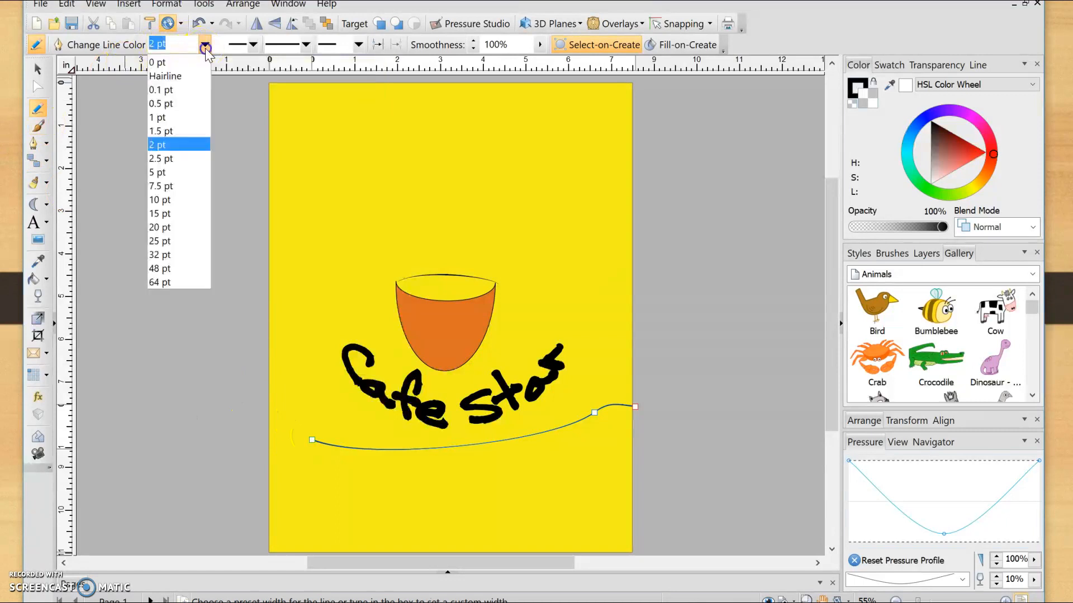
{"action": "left_click", "coordinate": [190, 199]}
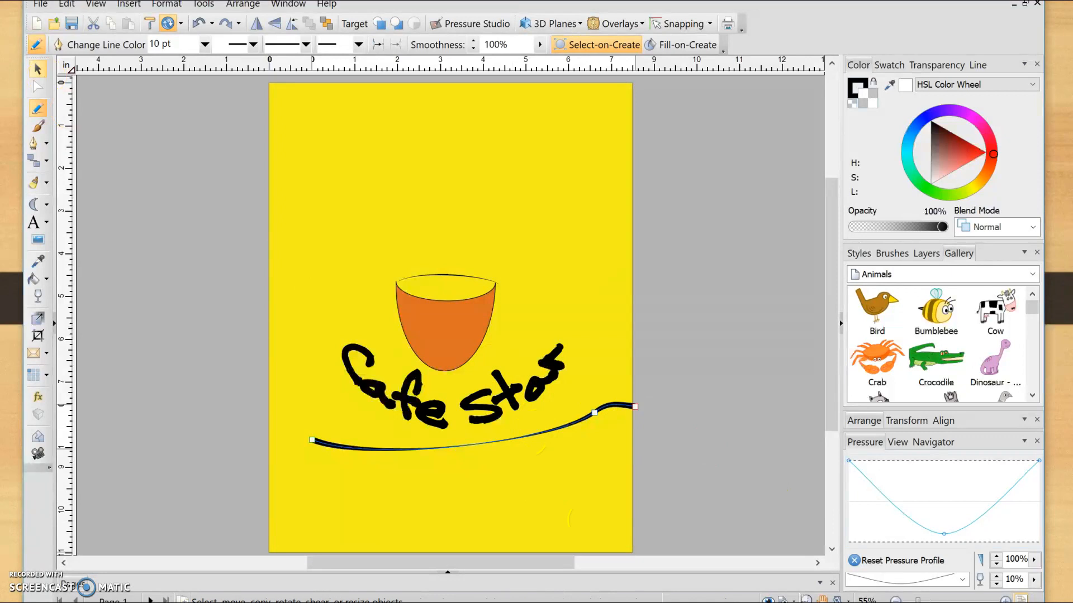
{"action": "left_click", "coordinate": [44, 87]}
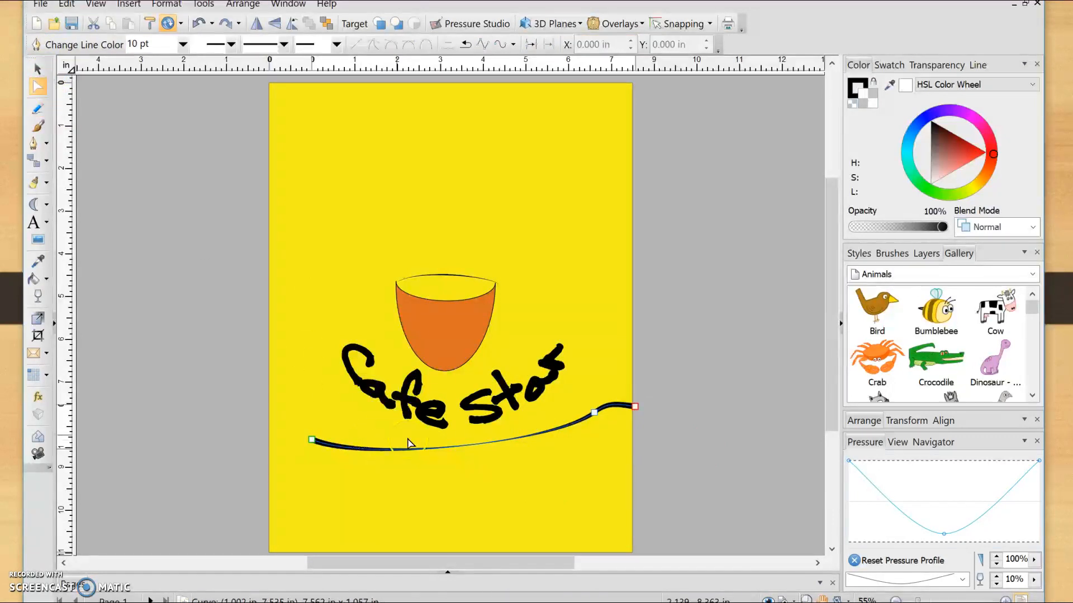
{"action": "double_click", "coordinate": [459, 447]}
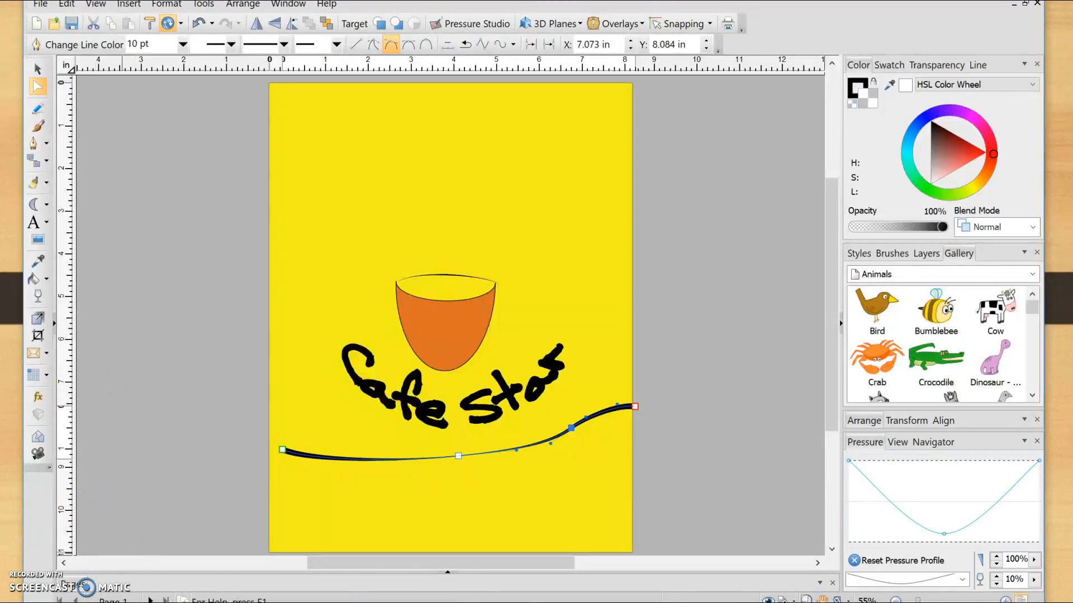
{"action": "left_click_drag", "start_coordinate": [460, 459], "coordinate": [461, 470]}
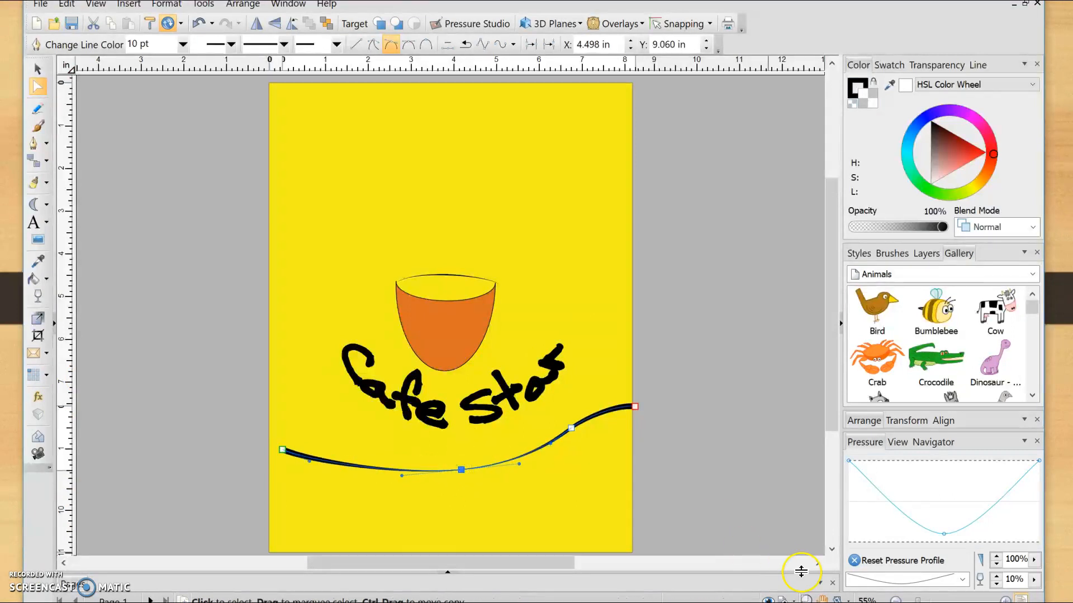
- Apply the pressure profile that is wide in the middle and thin at both ends, and move the curve's nodes so it cups the Cafe Star text
{"action": "left_click", "coordinate": [961, 580]}
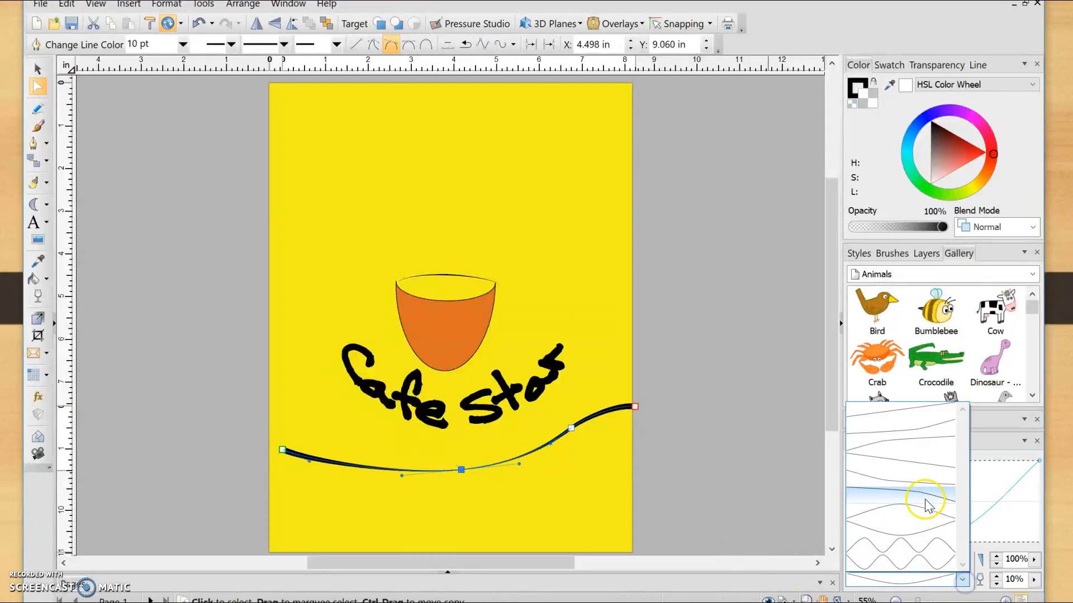
{"action": "left_click", "coordinate": [919, 515]}
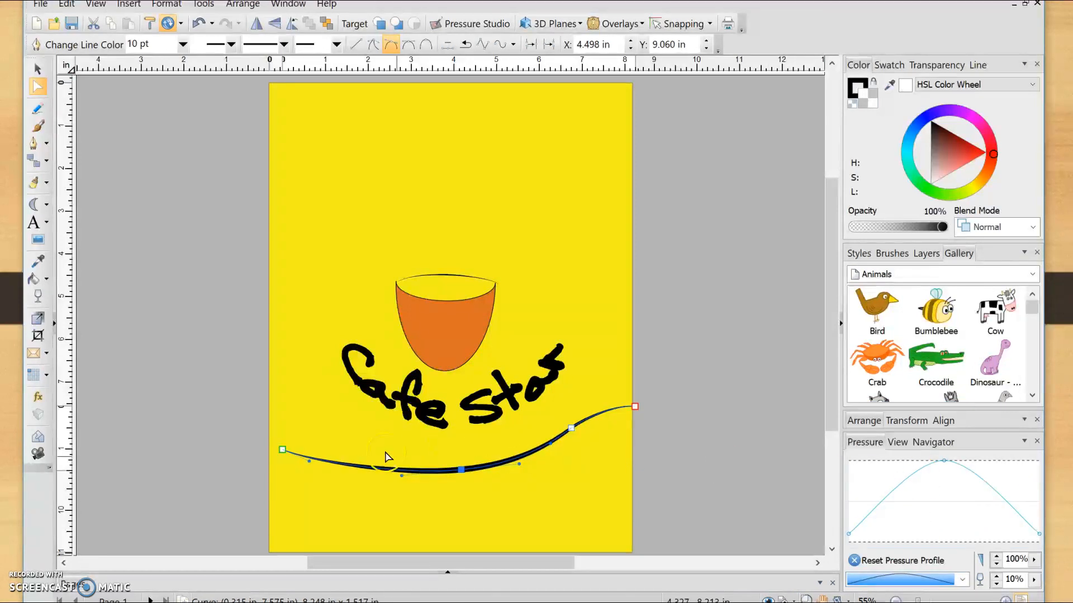
{"action": "left_click_drag", "start_coordinate": [282, 450], "coordinate": [308, 396]}
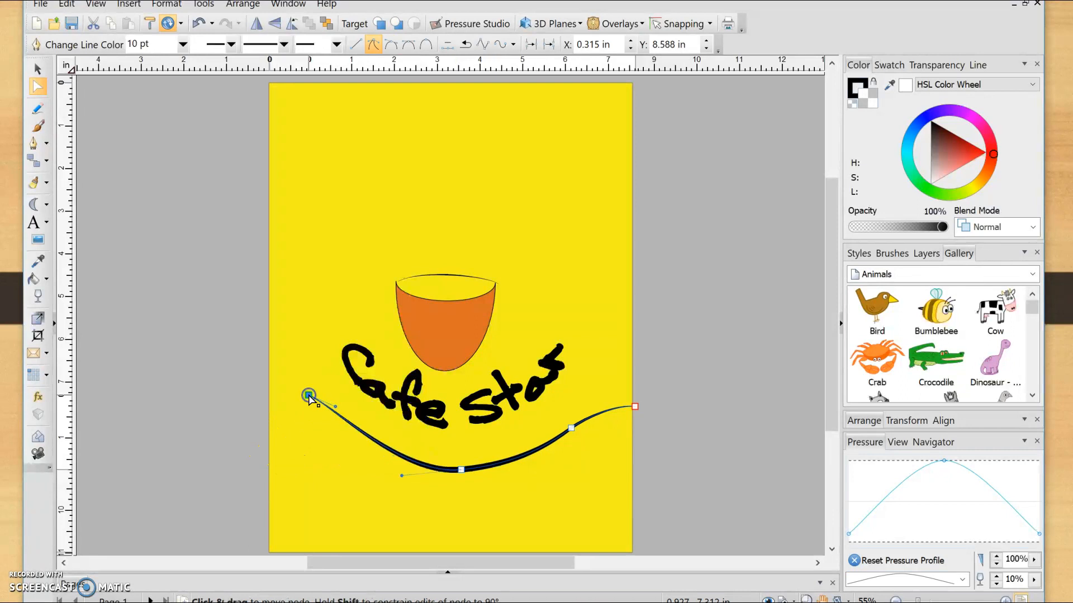
{"action": "left_click", "coordinate": [577, 424]}
{"action": "left_click_drag", "start_coordinate": [577, 423], "coordinate": [556, 432]}
{"action": "left_click_drag", "start_coordinate": [638, 412], "coordinate": [588, 402]}
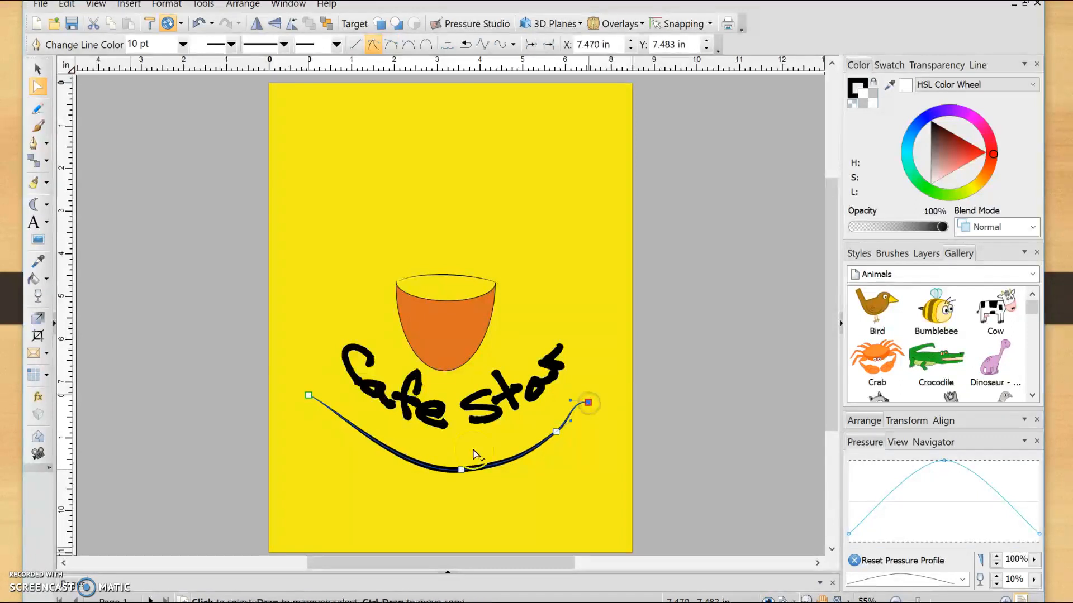